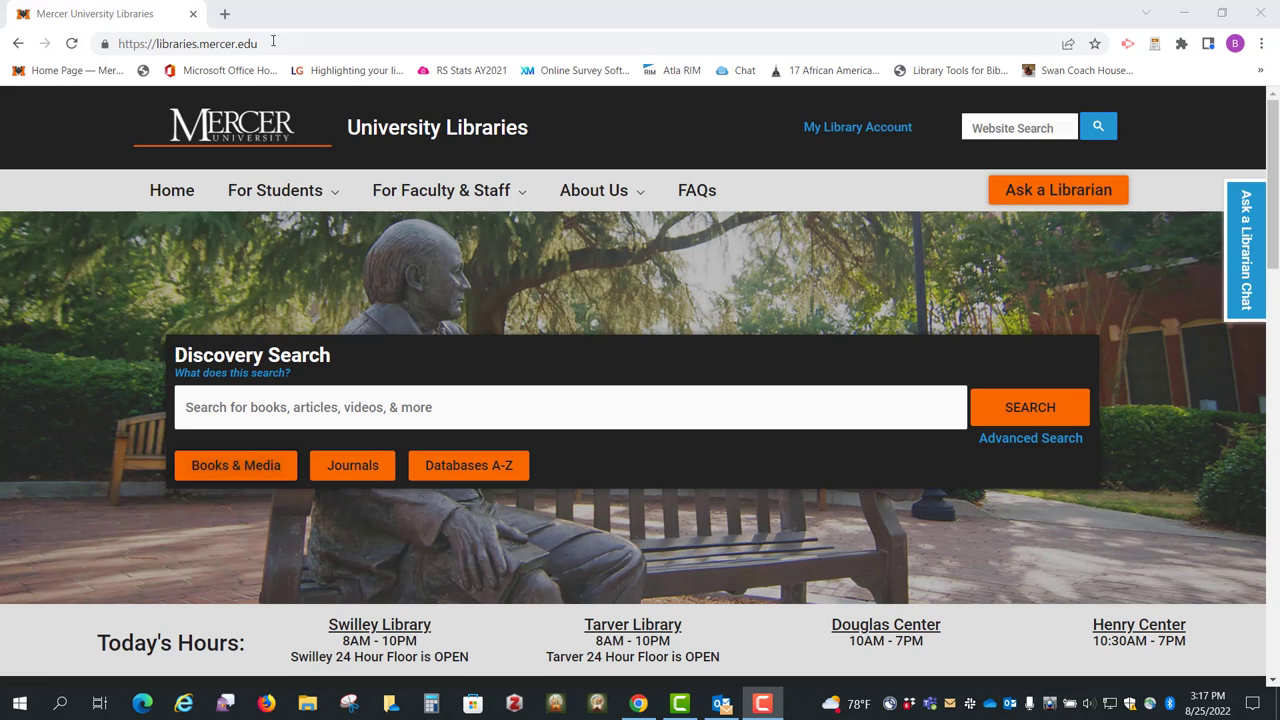
Open the Databases A-Z list from the library homepage and launch ATLA Religion with ATLA Serials PLUS (EBSCO)
drag(274, 44, 105, 44)
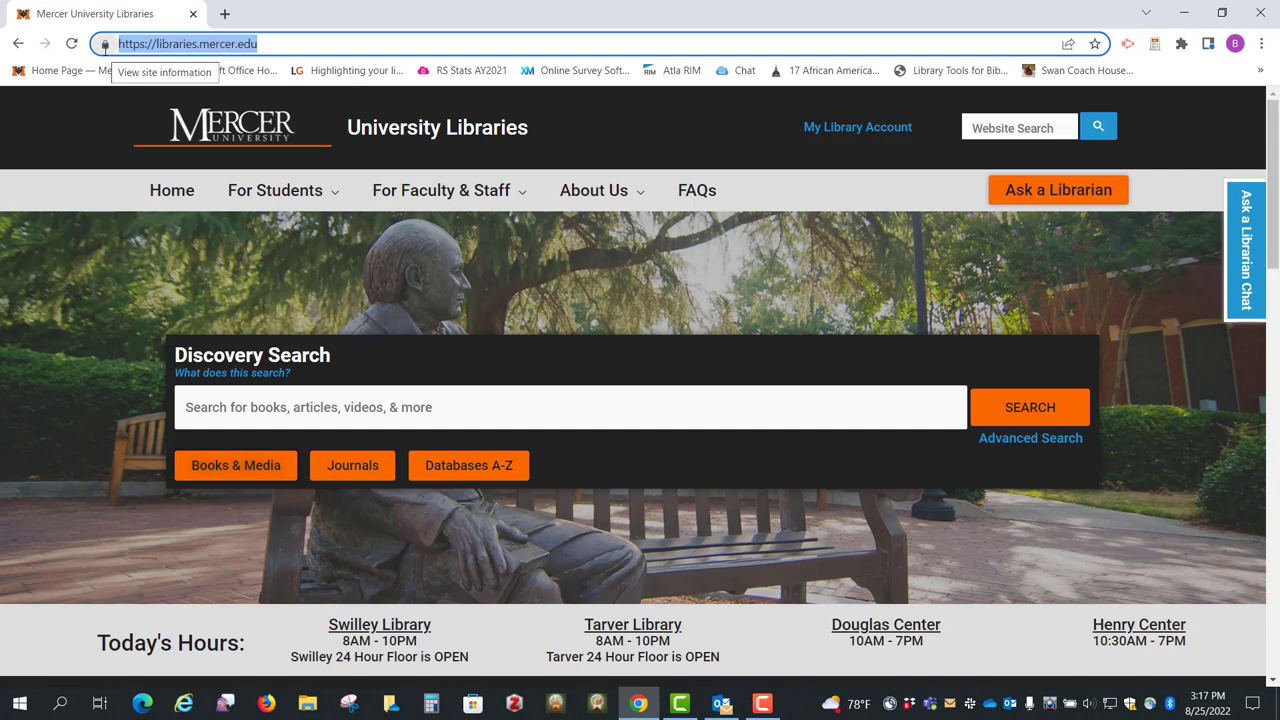
click(460, 467)
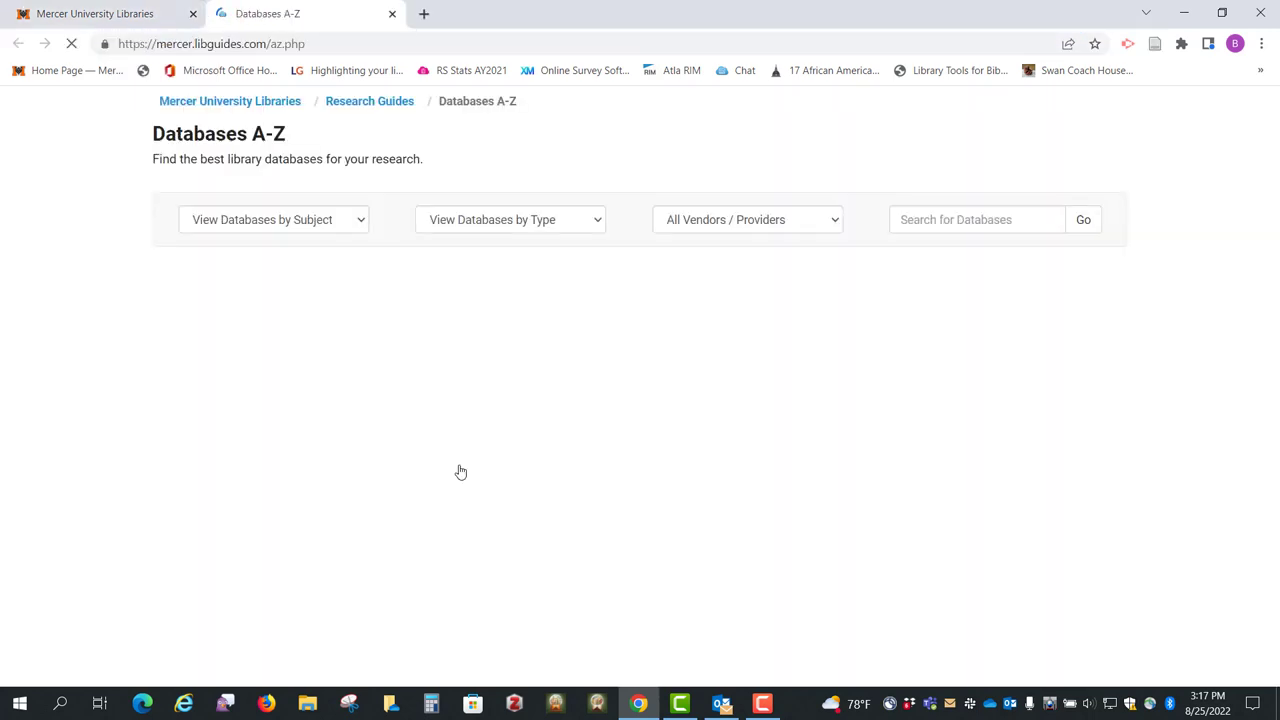
scroll(277, 455, down, 3)
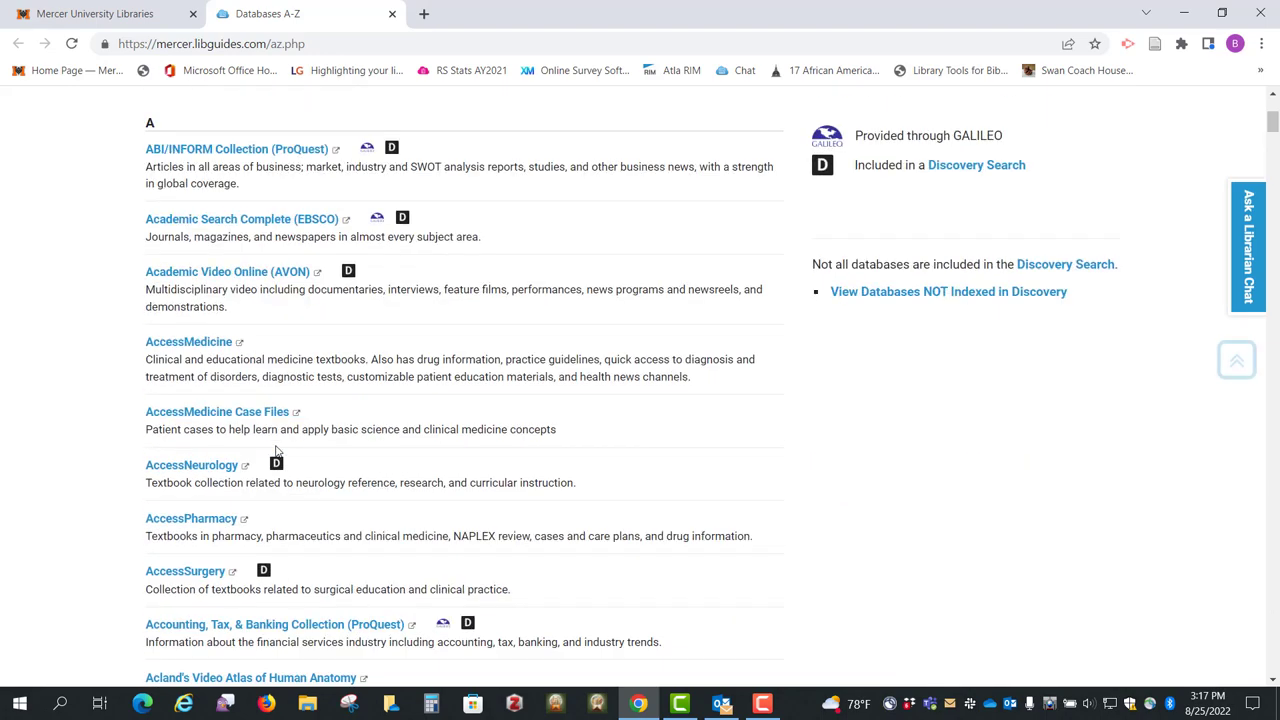
scroll(277, 452, down, 7)
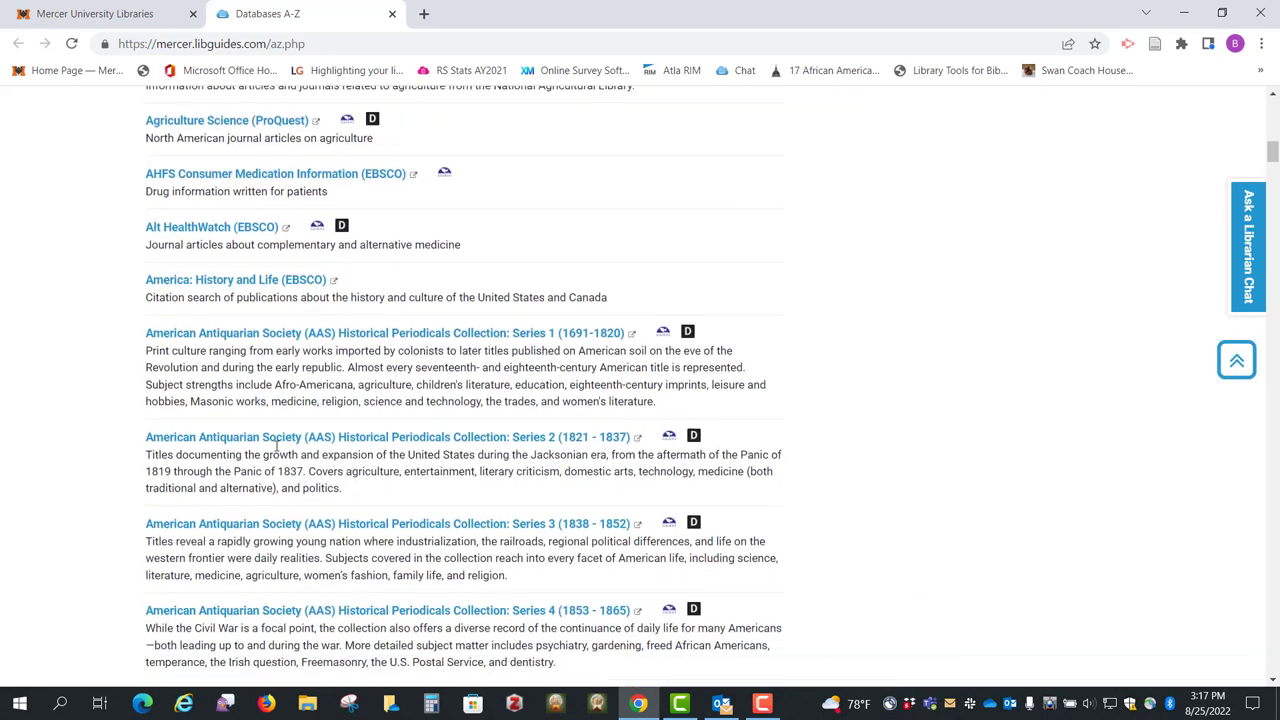
scroll(277, 447, down, 5)
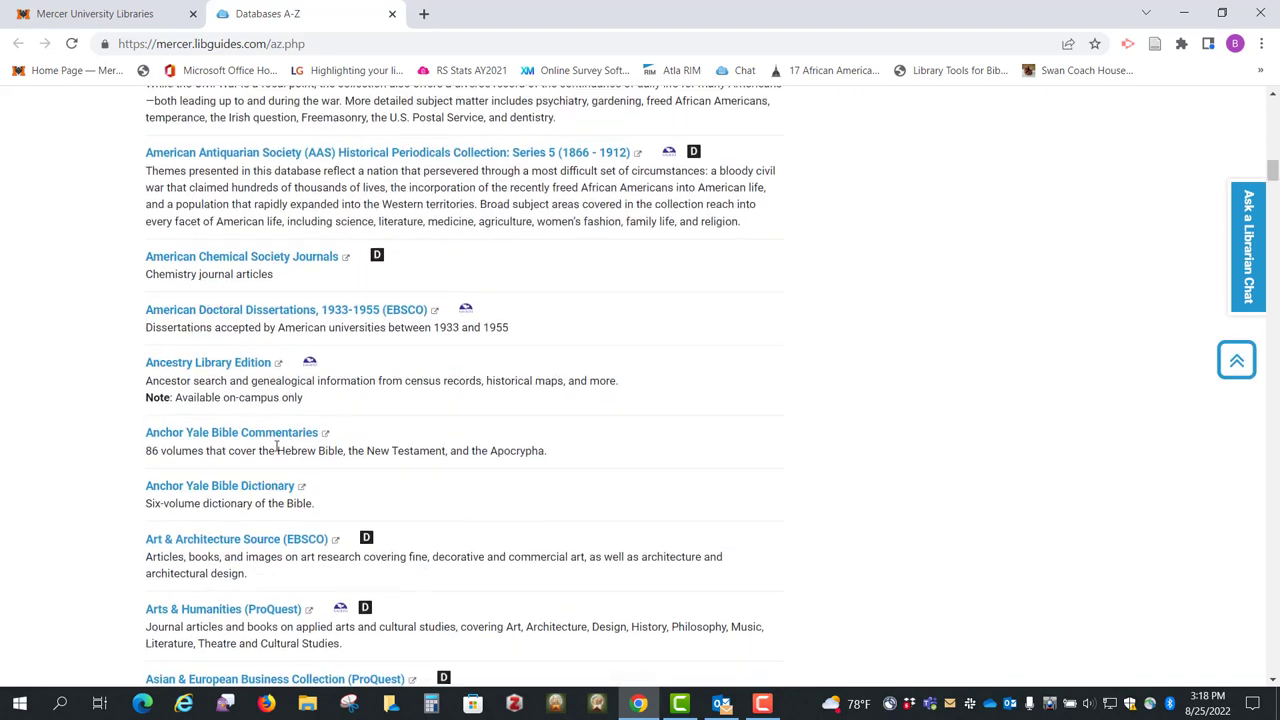
scroll(277, 447, down, 4)
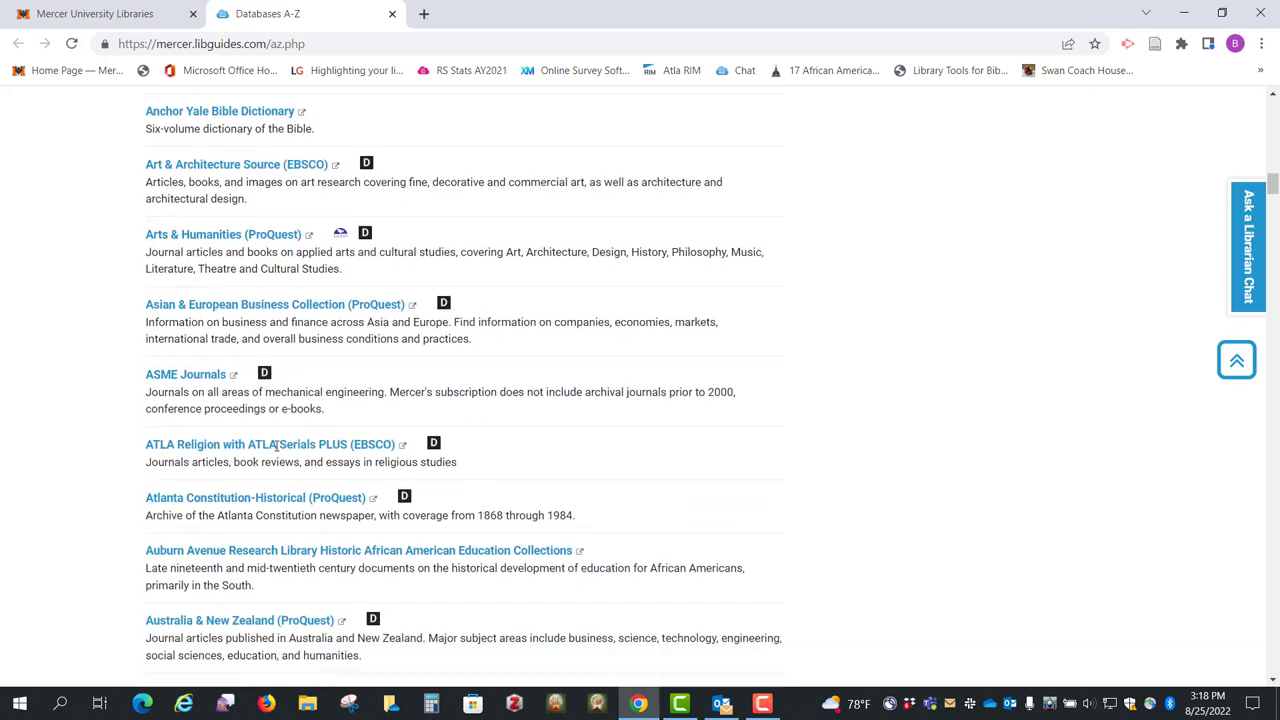
scroll(277, 447, down, 1)
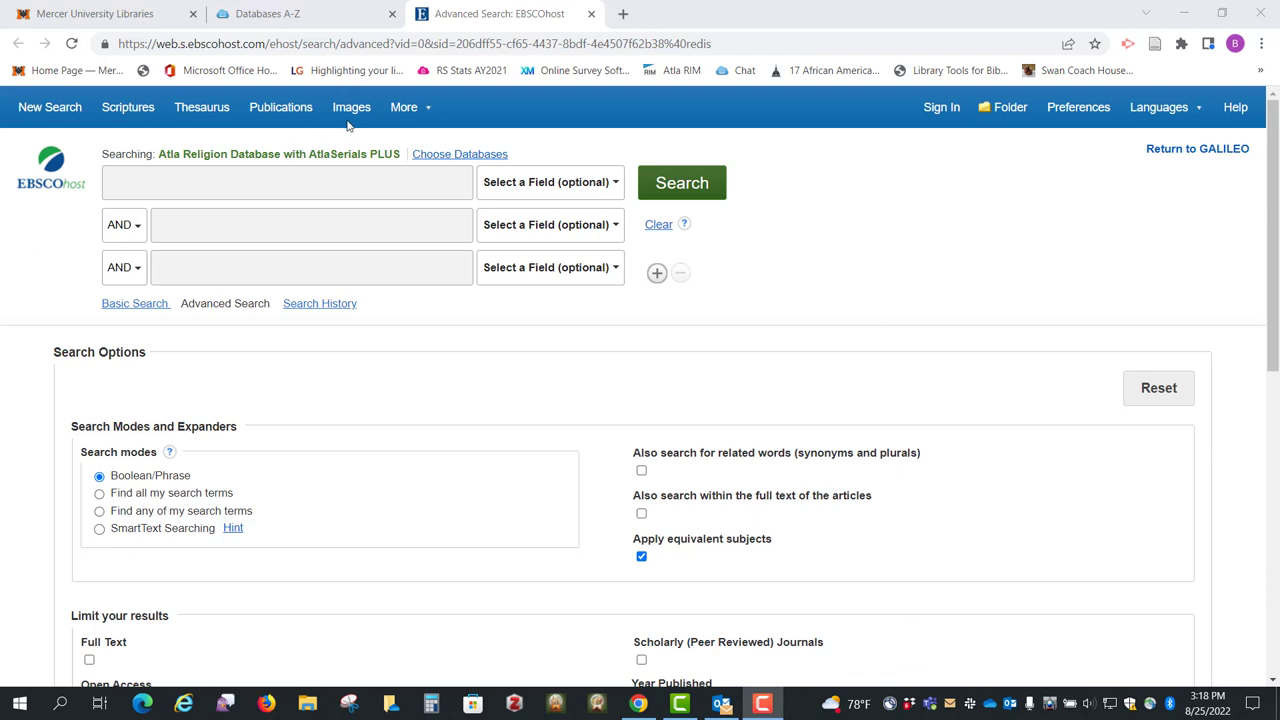
Open the database's Indexes and choose Bible Citation as the index to browse
mouse_move(406, 109)
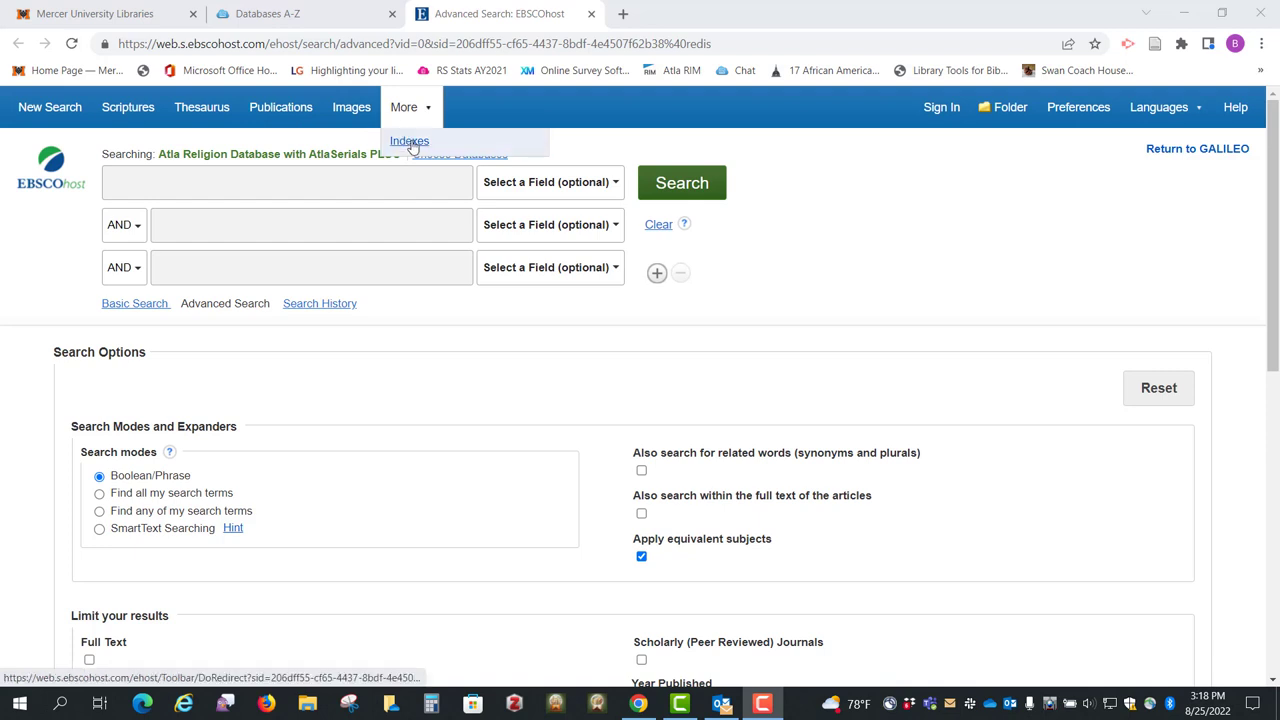
click(410, 142)
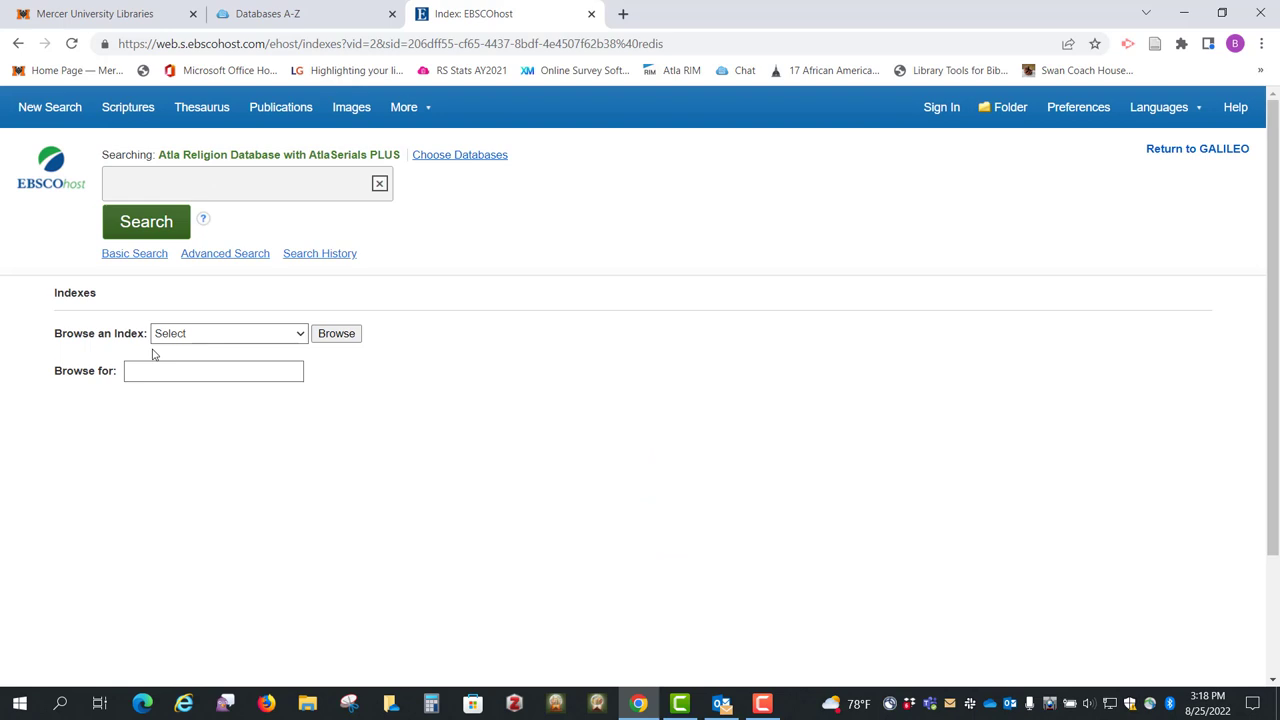
click(171, 338)
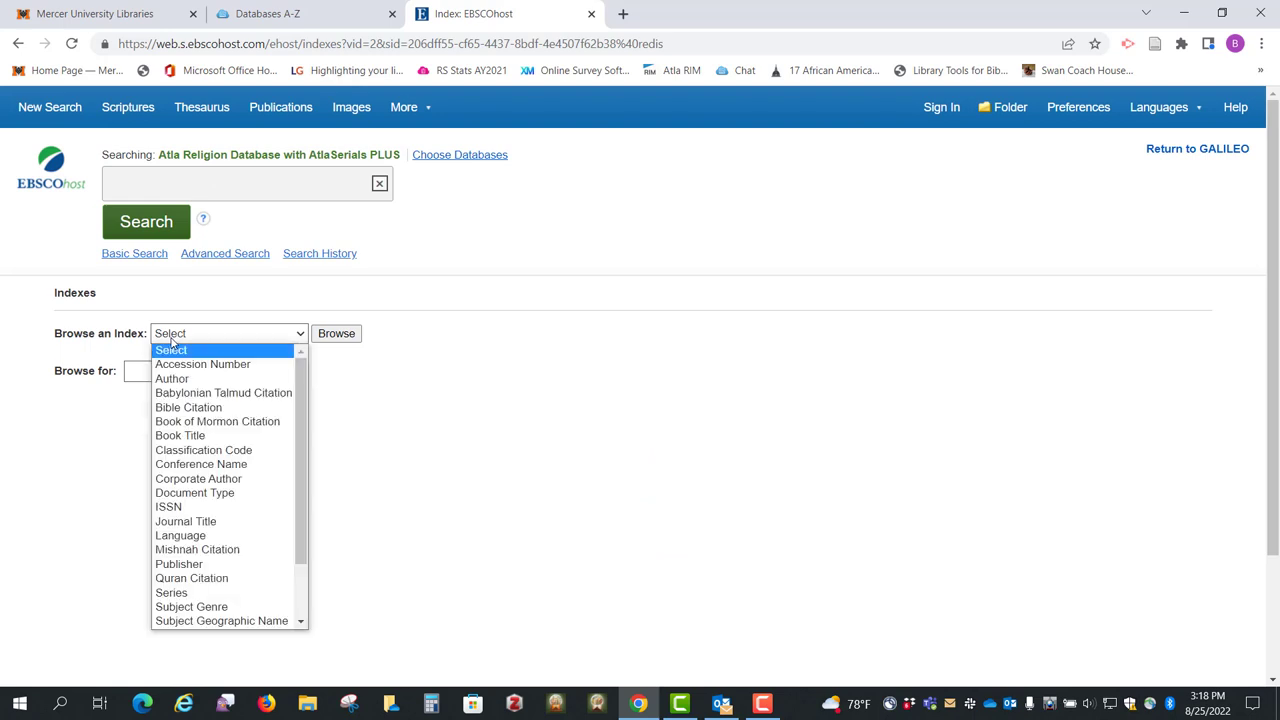
click(171, 408)
Browse the Bible Citation index for Genesis 1:1-4
click(152, 368)
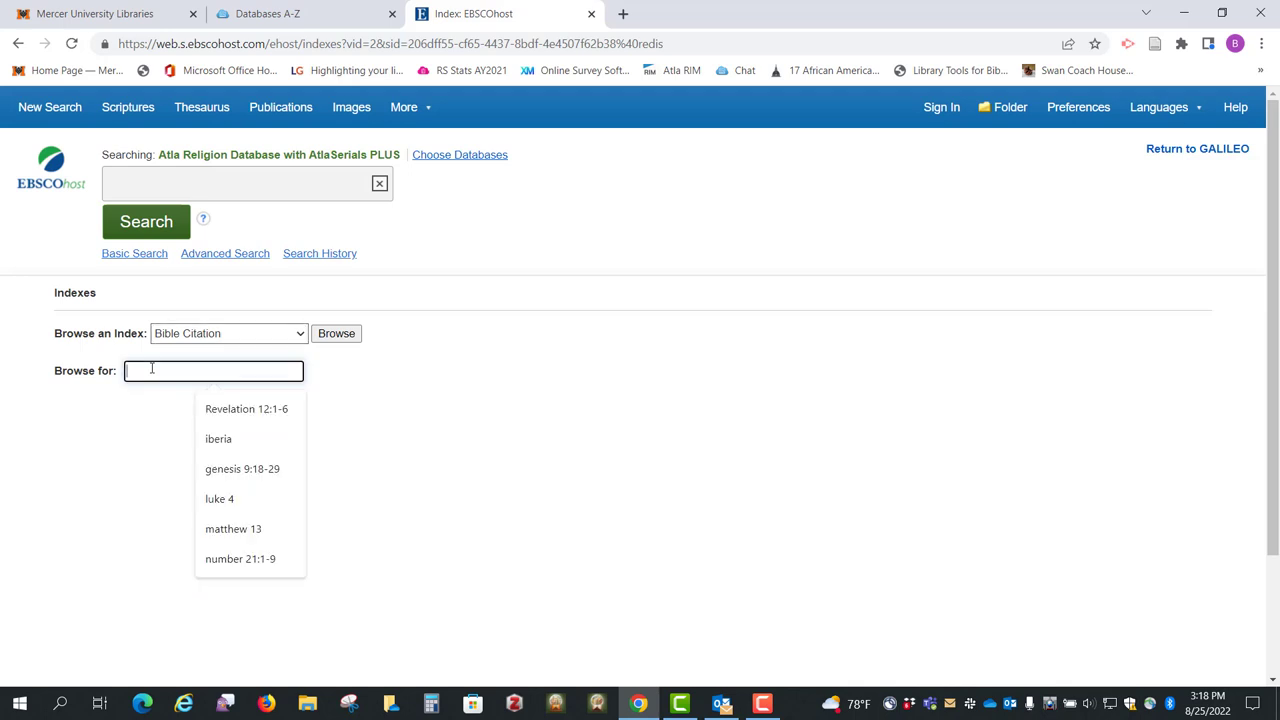
text(Genesis)
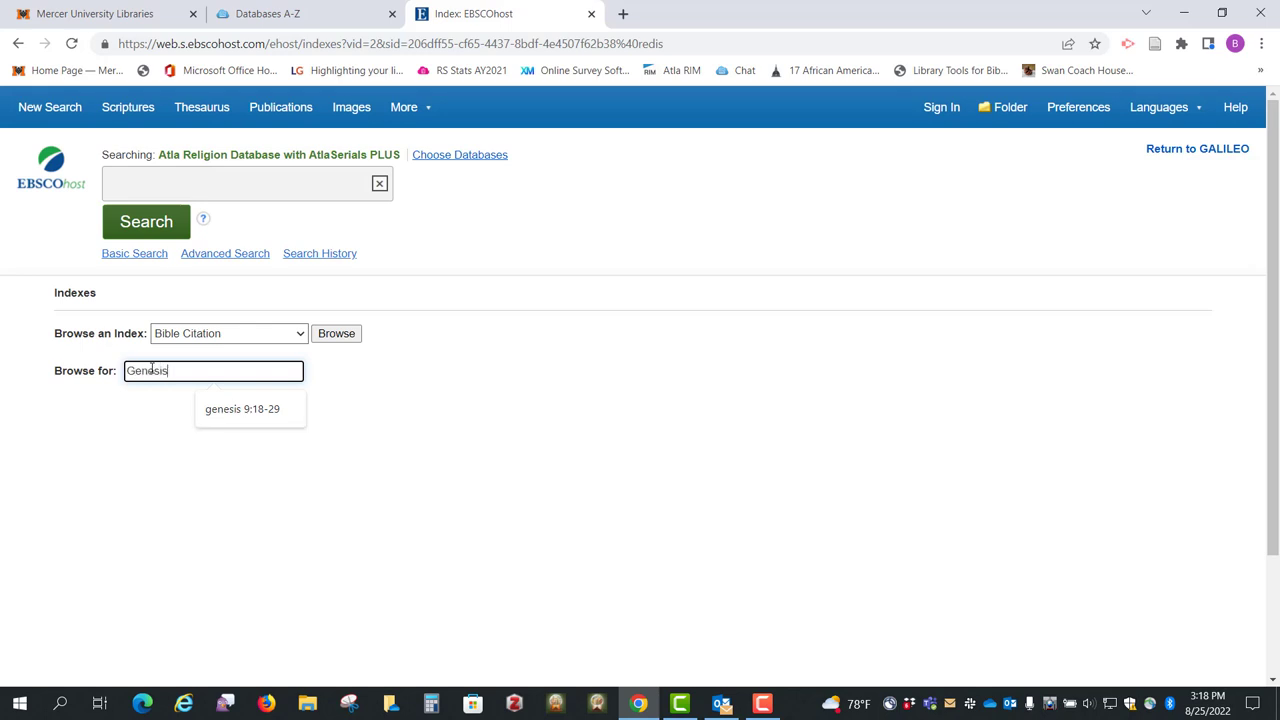
text( 1:1-4)
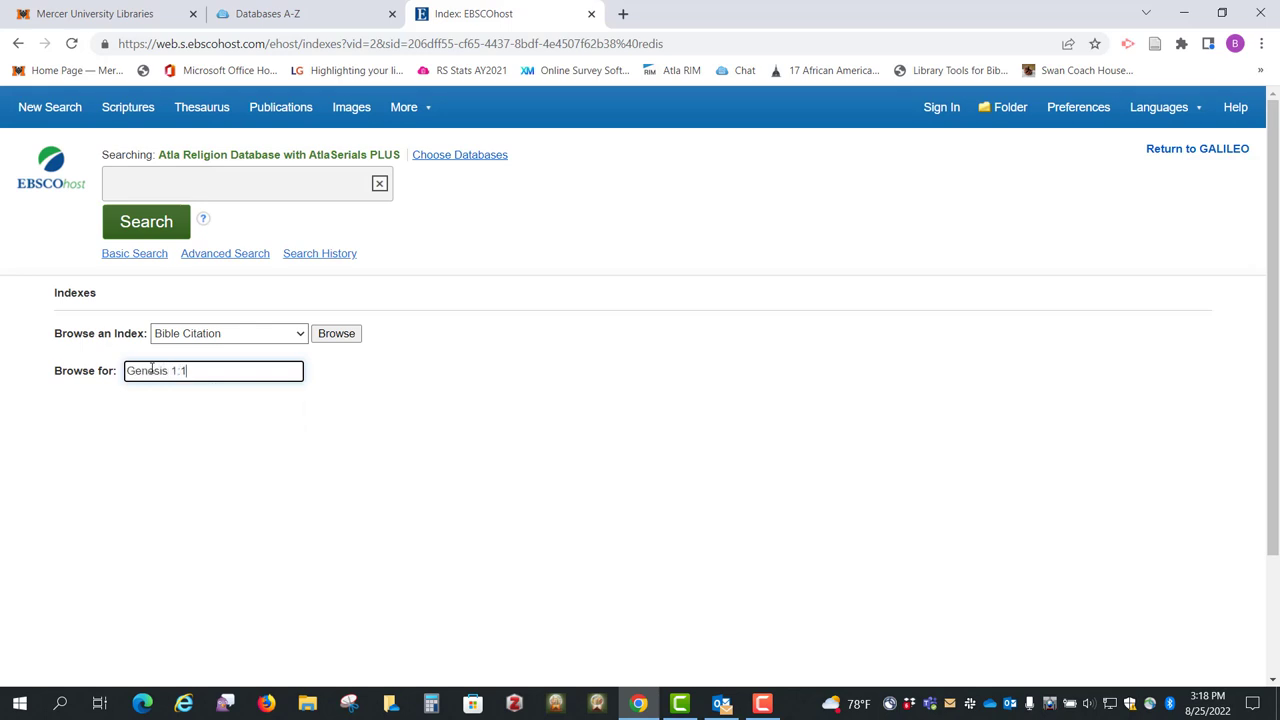
click(349, 336)
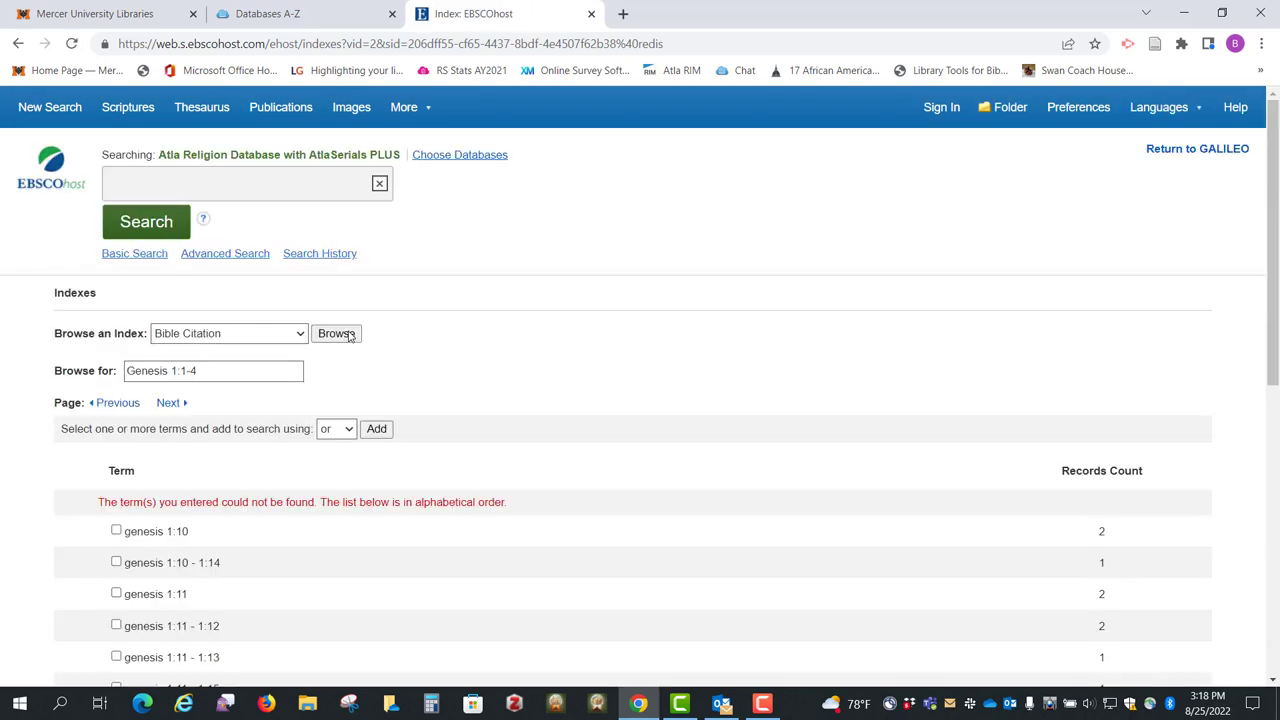
Select the citation terms genesis 1:2, genesis 1:2 - 1:4 and genesis 1:2 - 1:5 in the alphabetical list
scroll(349, 336, down, 3)
scroll(349, 336, down, 1)
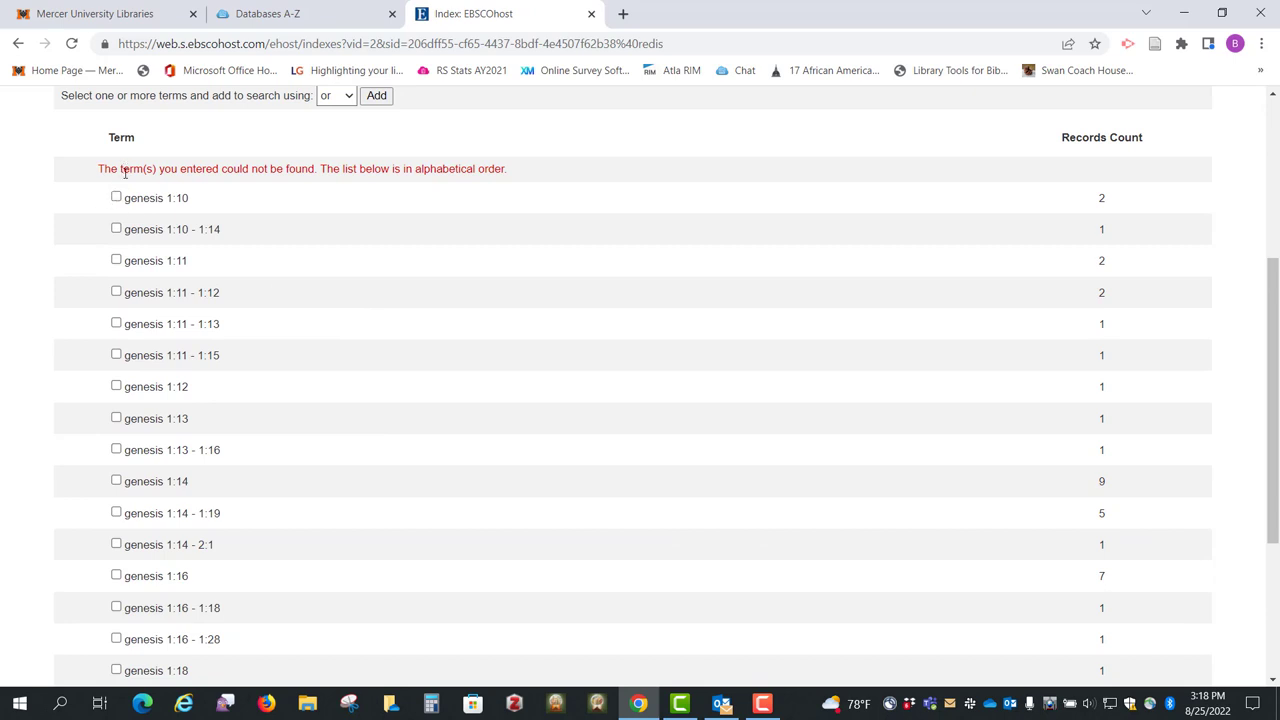
drag(99, 168, 613, 194)
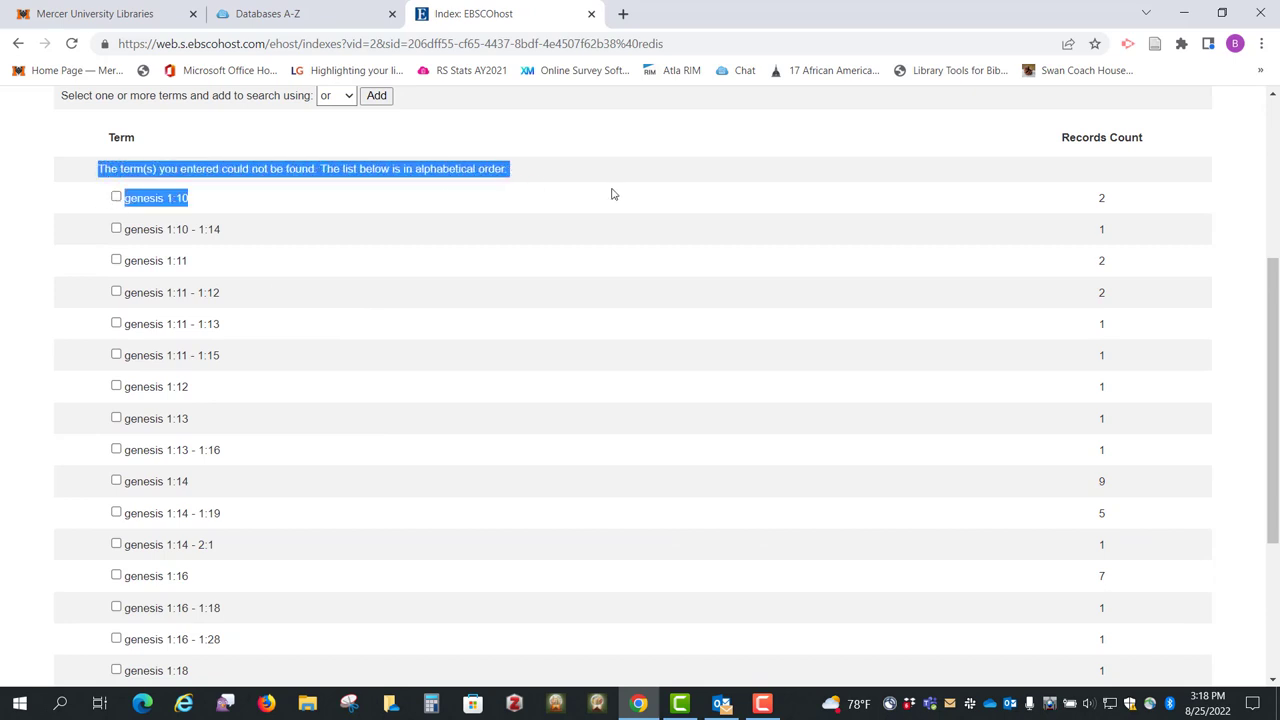
click(464, 222)
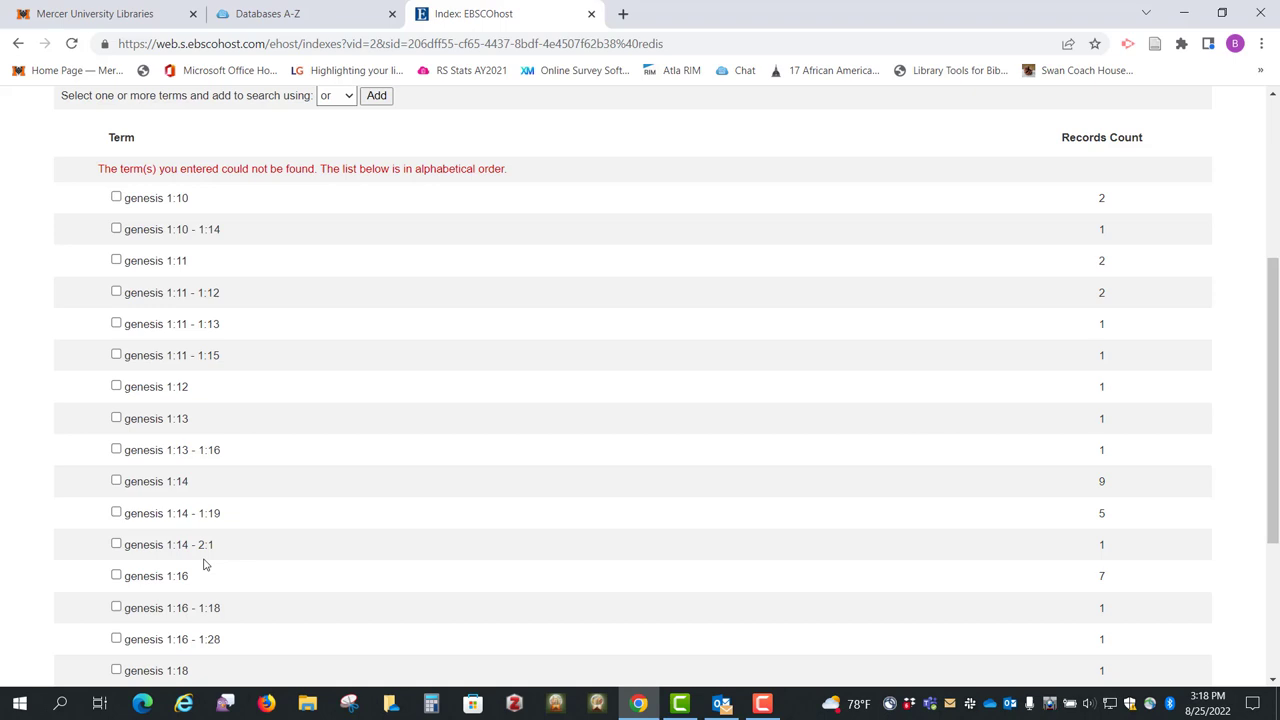
scroll(201, 577, down, 2)
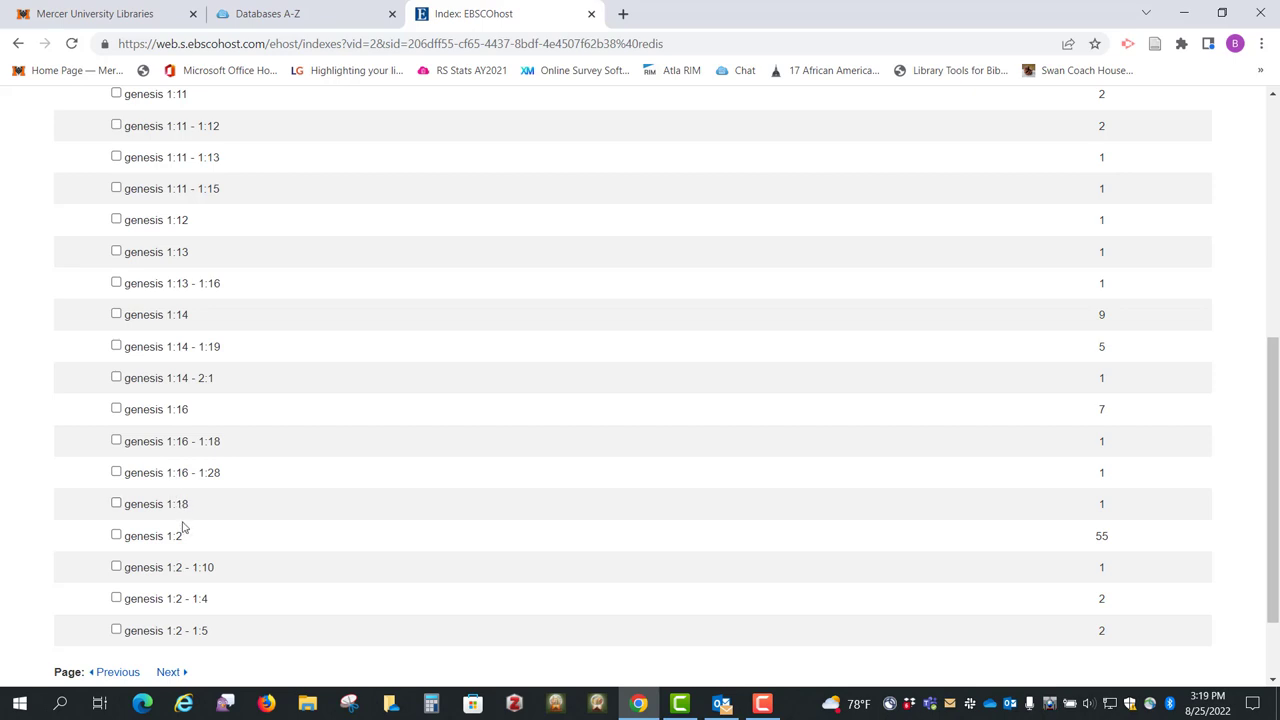
scroll(181, 527, down, 2)
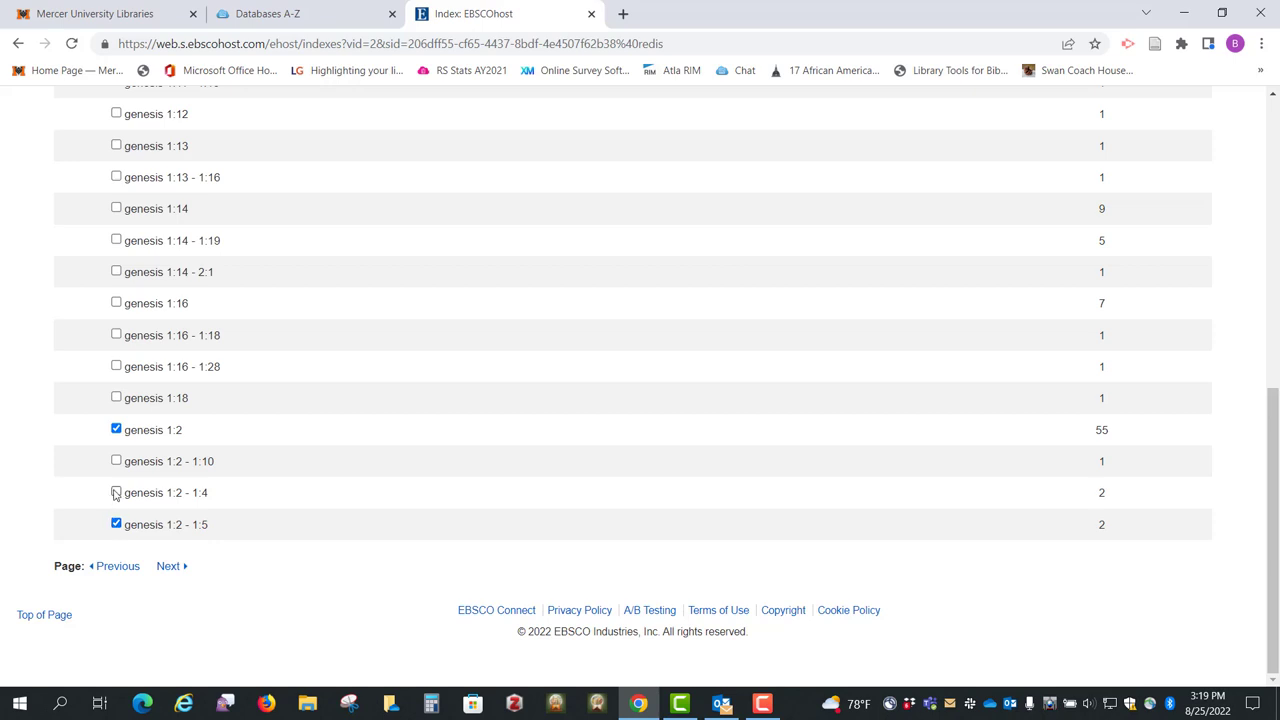
Check the following page of citation terms for more relevant verse ranges, and return to the page with the selected terms
click(168, 567)
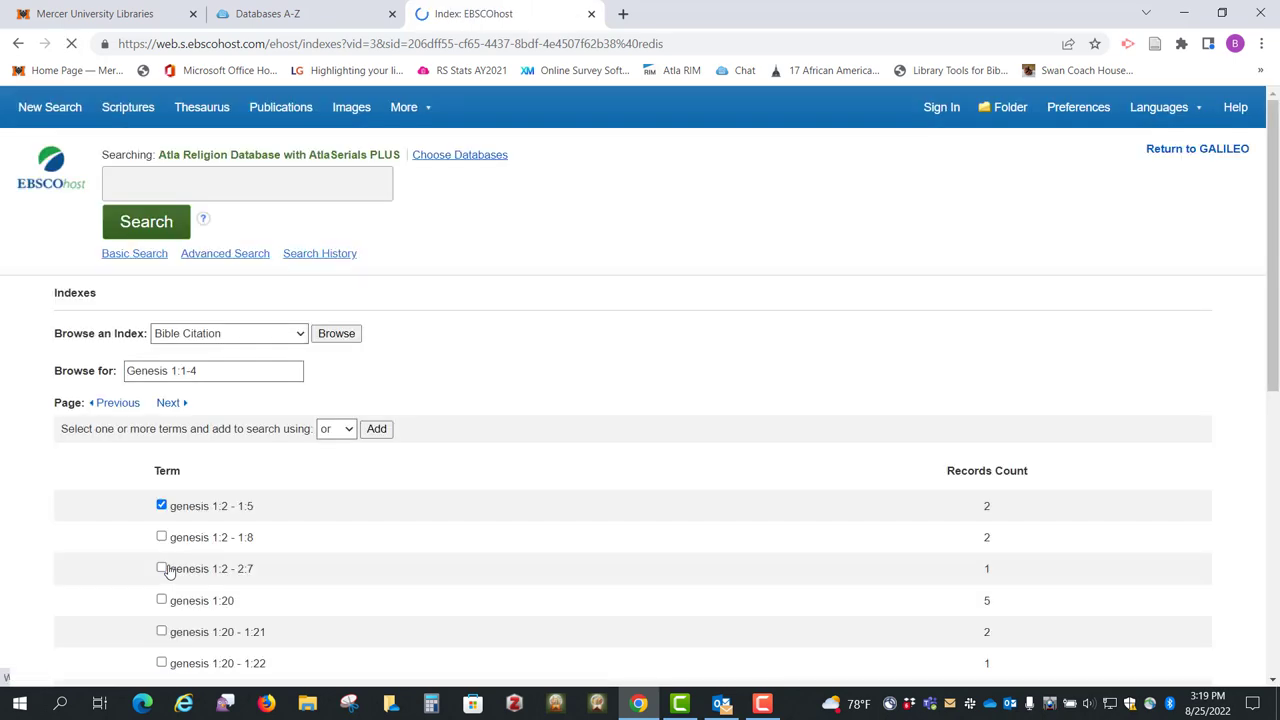
scroll(168, 570, down, 1)
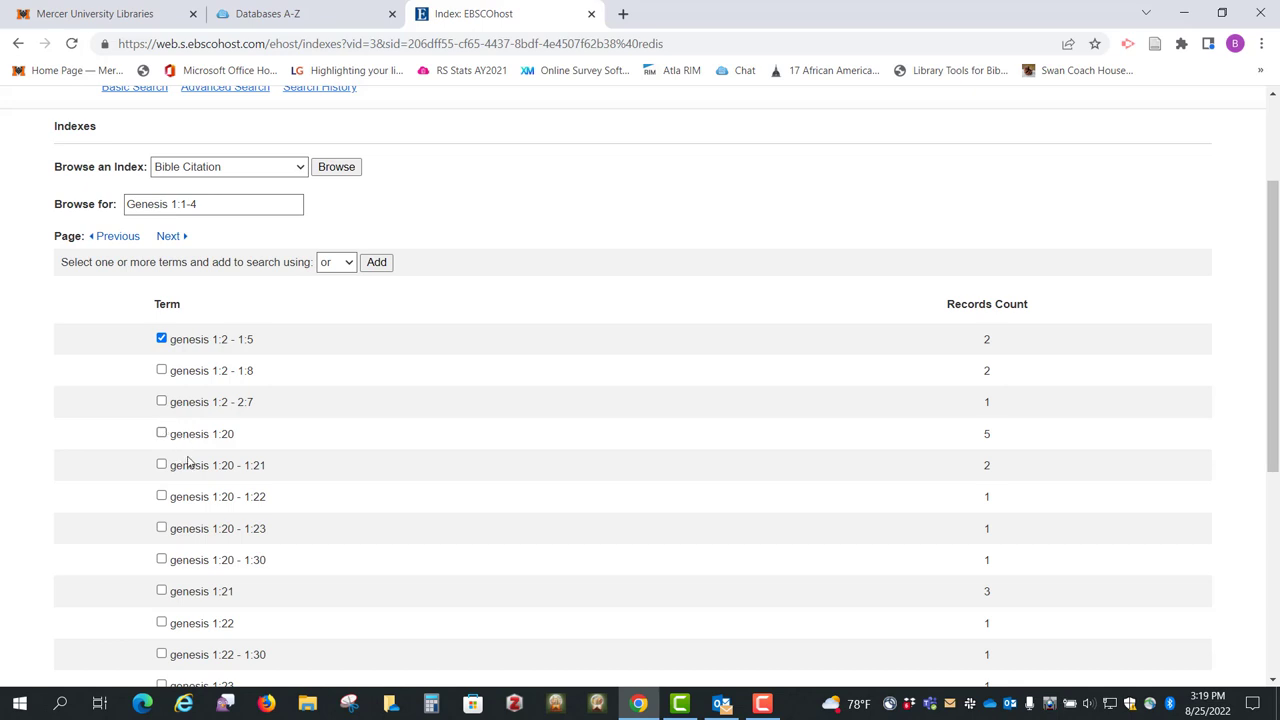
scroll(238, 665, down, 3)
scroll(238, 665, down, 1)
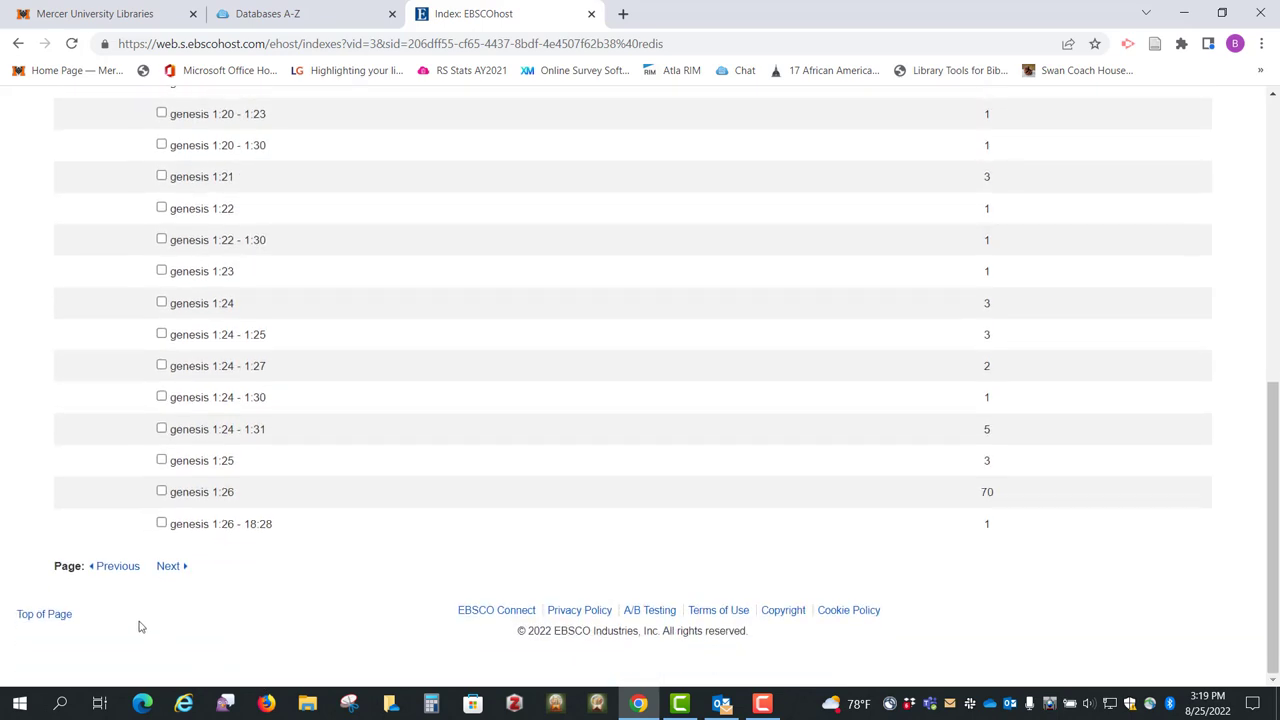
click(117, 566)
scroll(121, 570, down, 4)
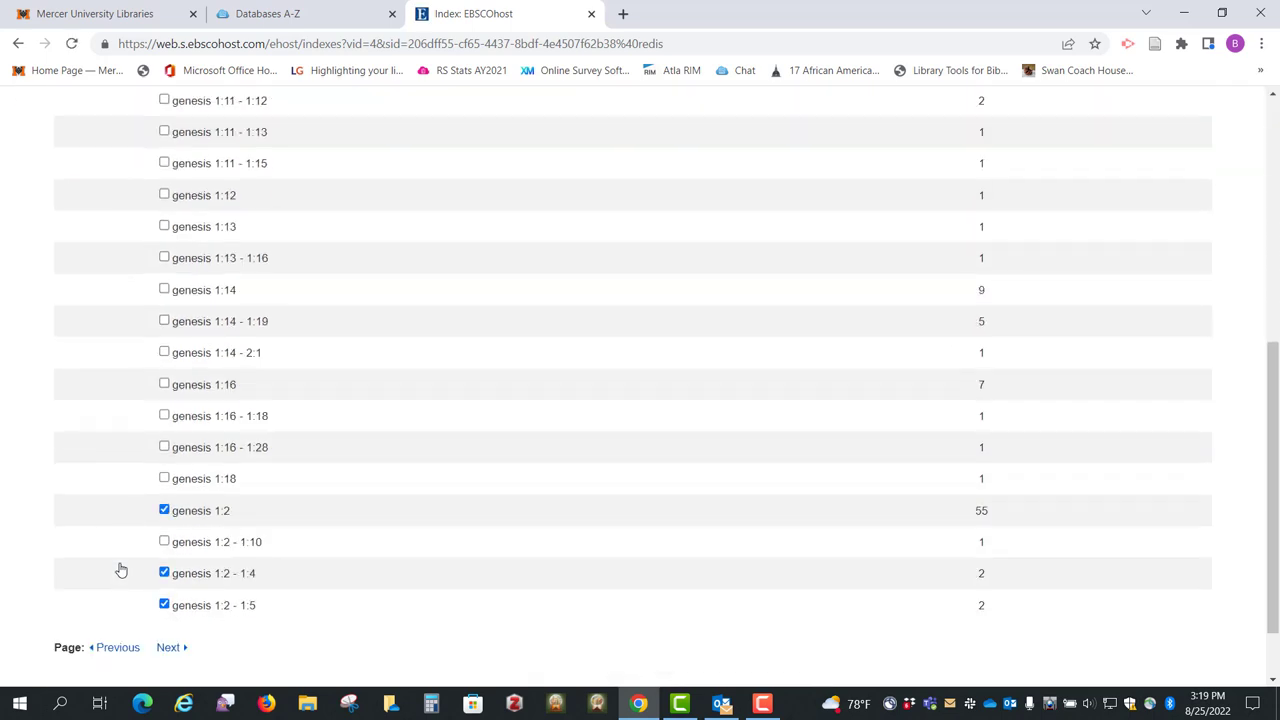
scroll(121, 570, down, 1)
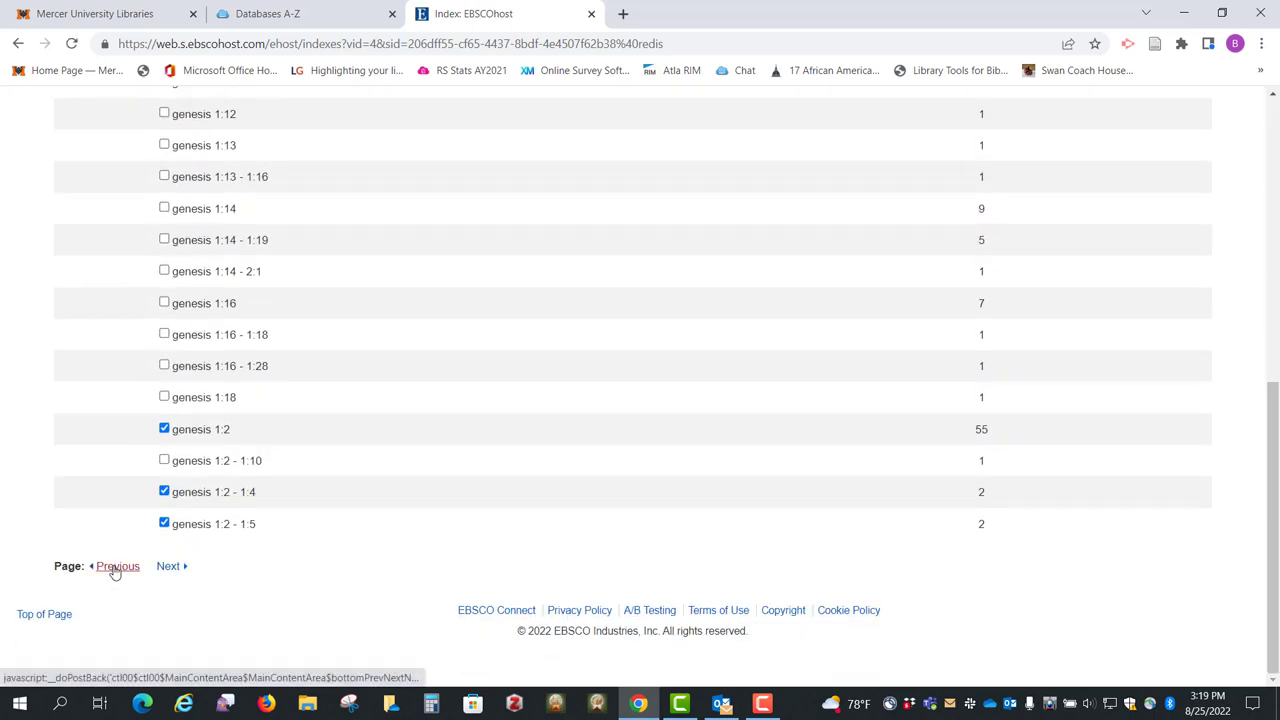
From the preceding page of terms, select genesis 1:1 - 1:3, 1:1 - 1:4 and 1:1 - 1:5, and add all selections to the search using "or"
click(114, 566)
scroll(115, 572, down, 1)
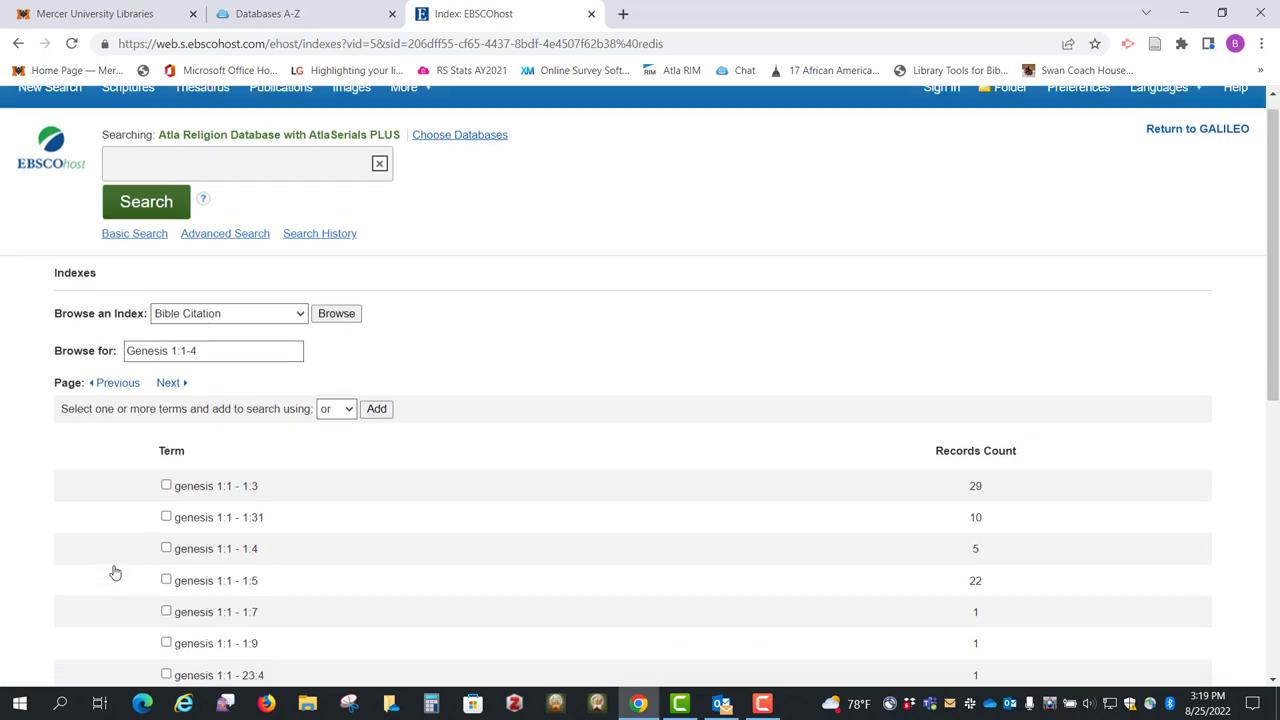
scroll(115, 572, down, 3)
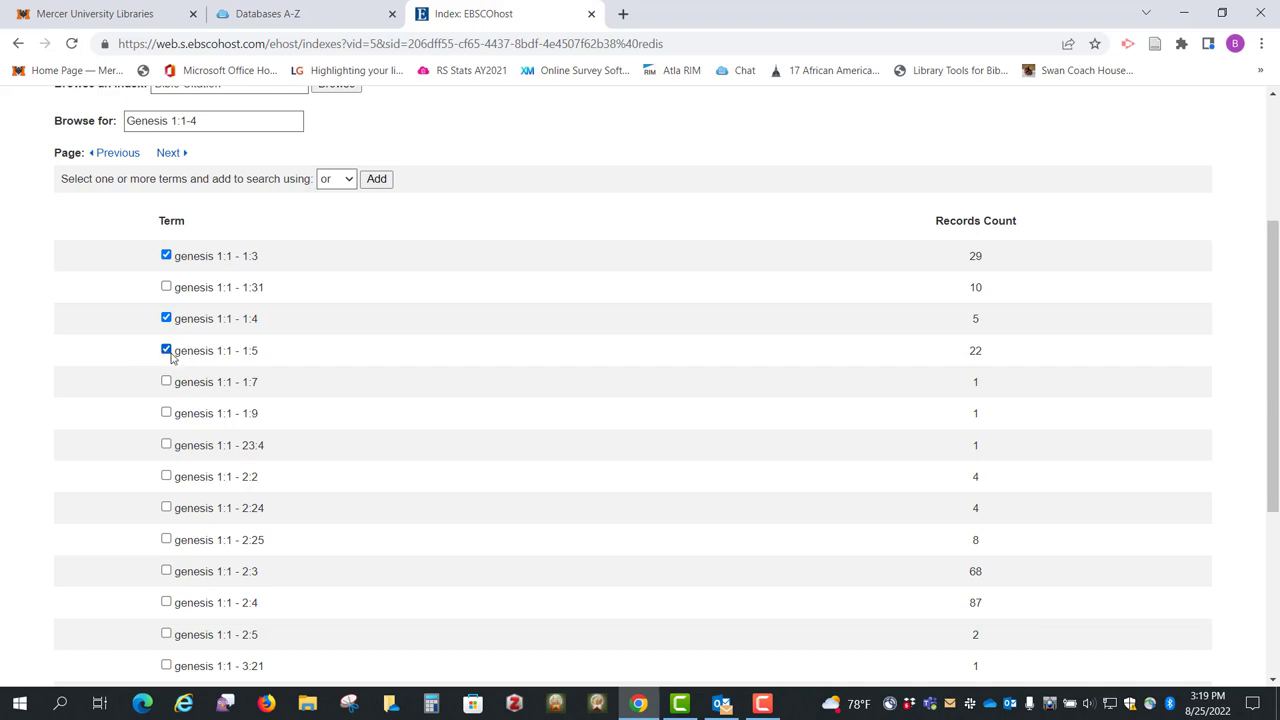
click(377, 180)
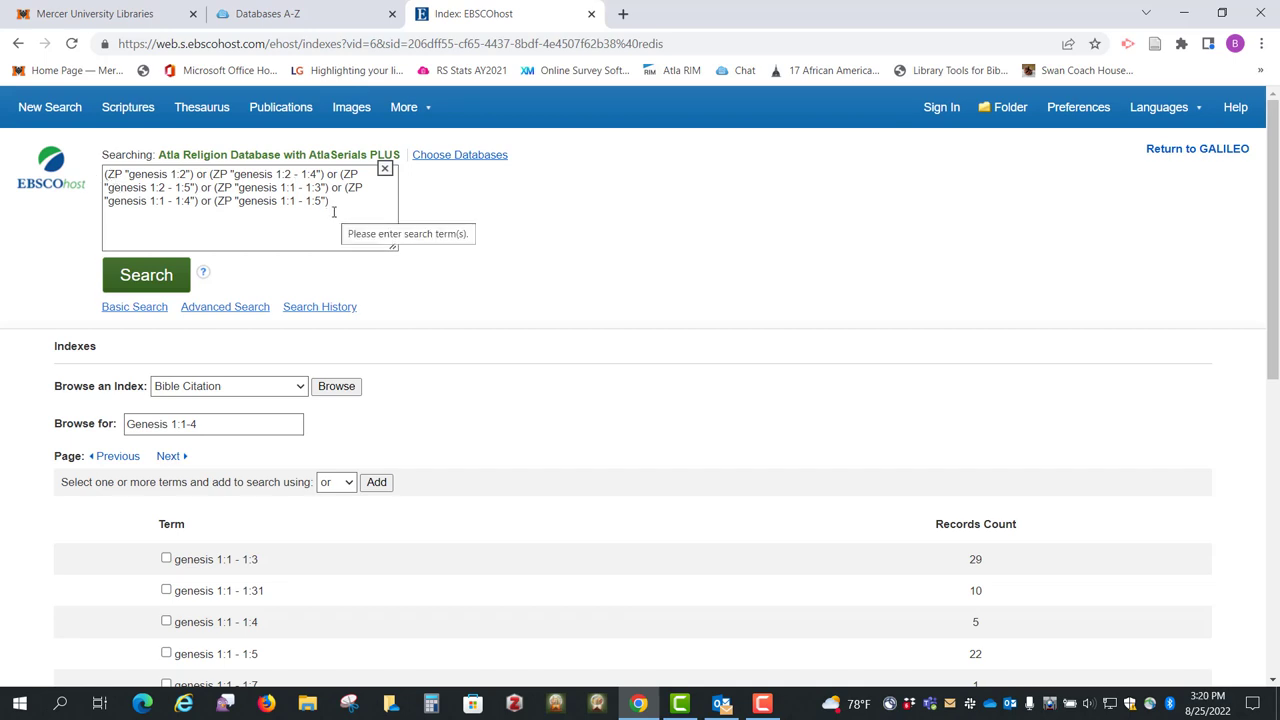
Run the combined Bible citation search and look through the result list and its limiters
click(145, 283)
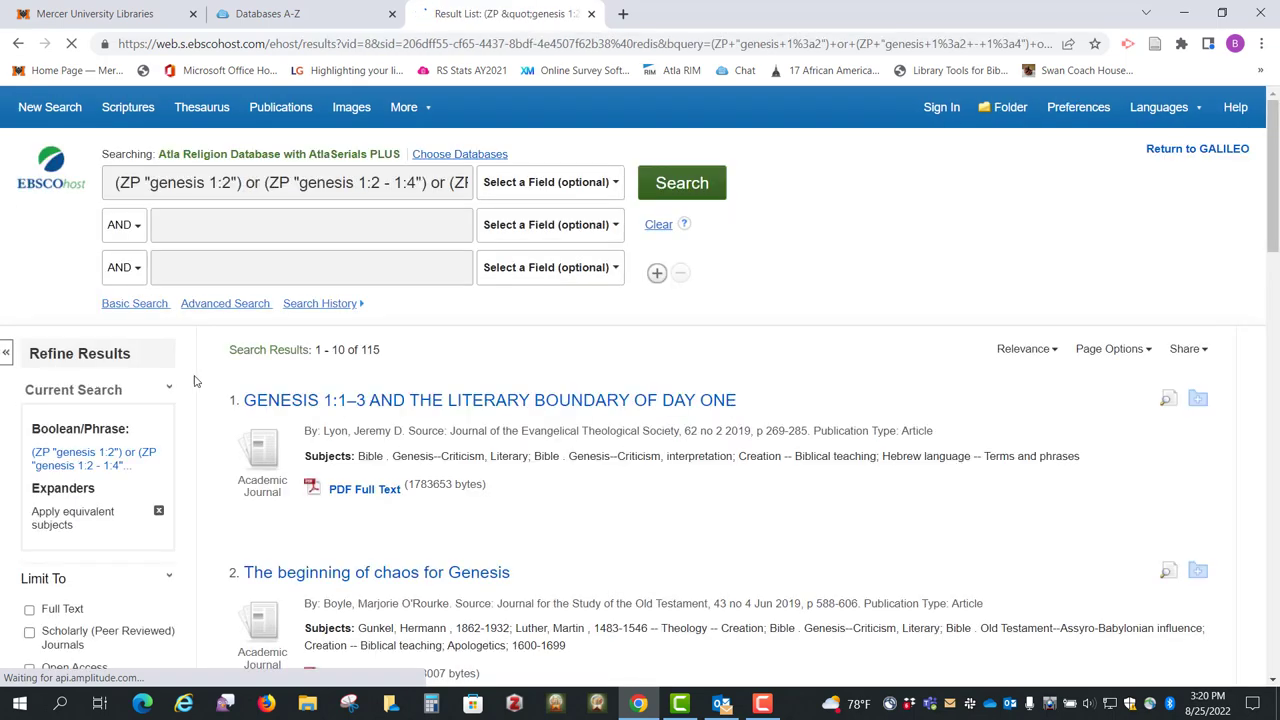
scroll(282, 445, down, 3)
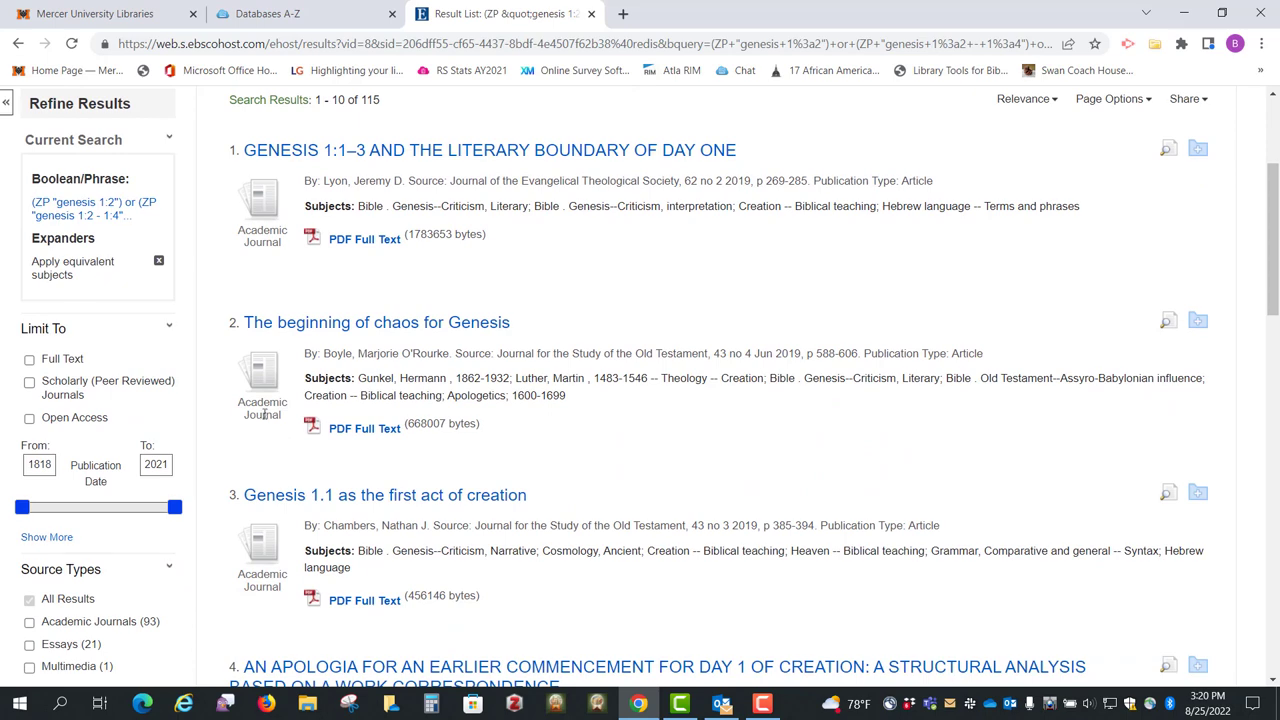
scroll(263, 413, up, 1)
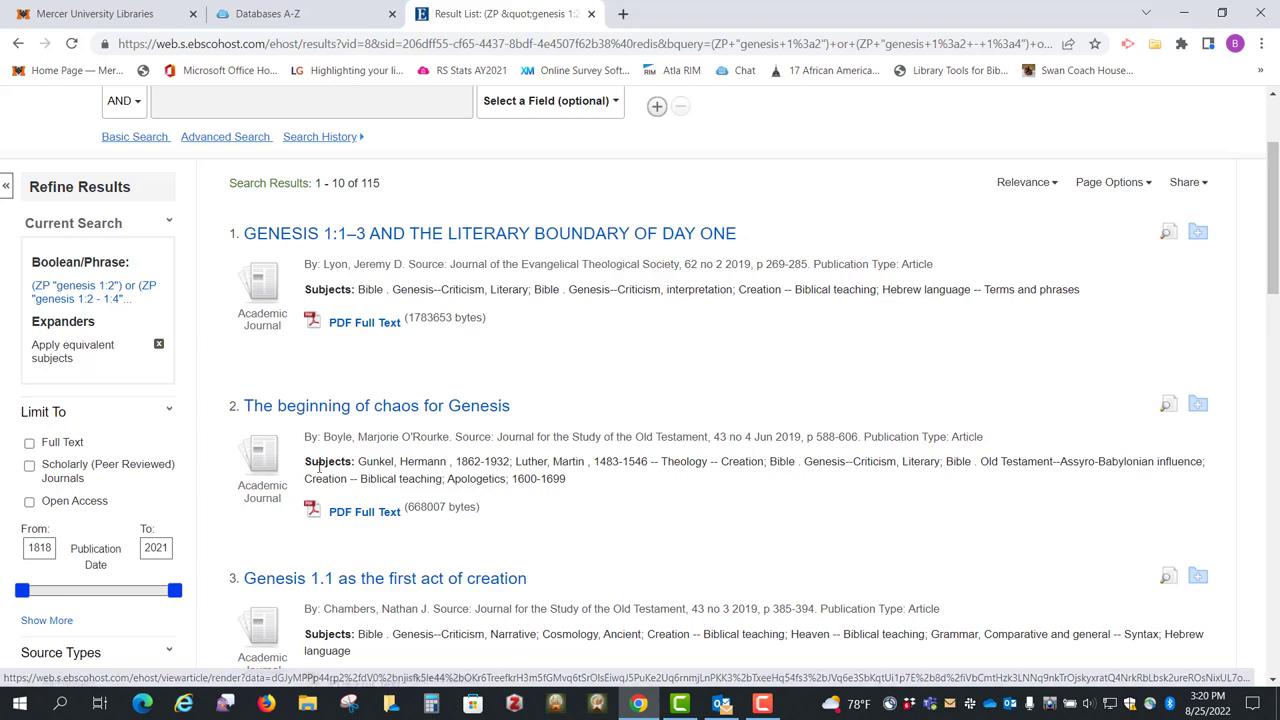
scroll(320, 468, down, 3)
scroll(320, 470, down, 2)
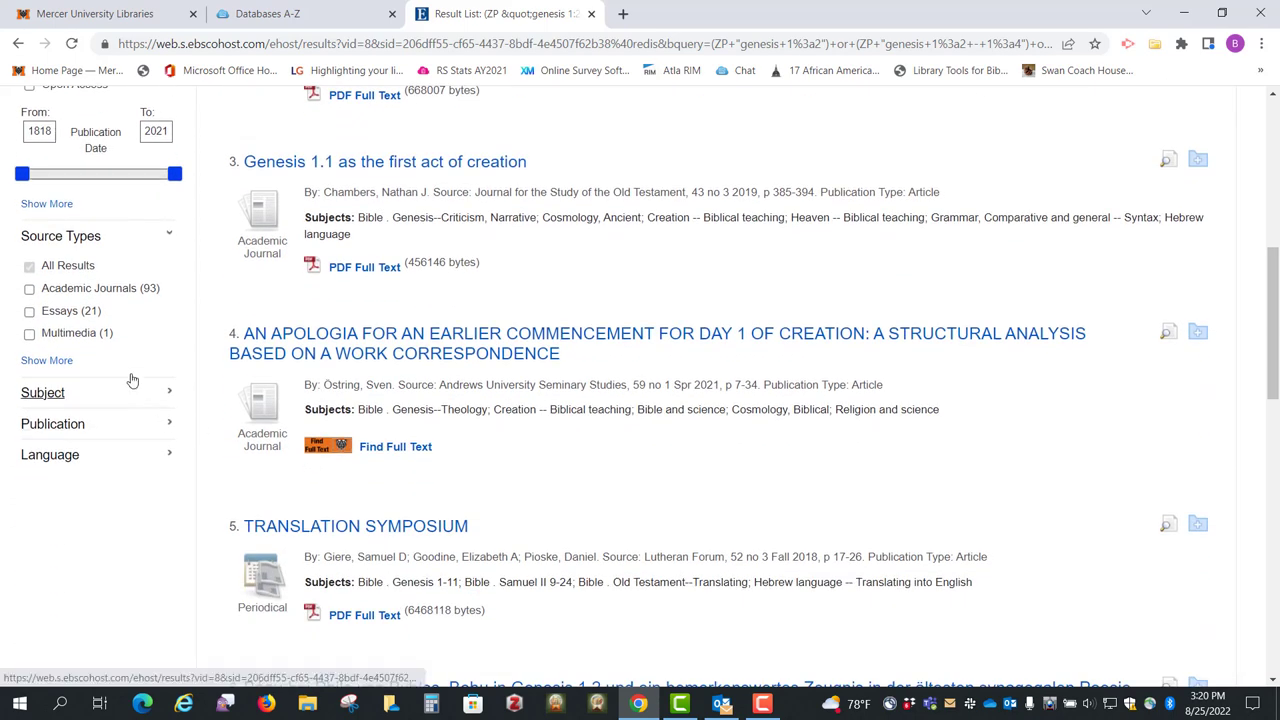
Limit the search results to the English language and check the number of results
scroll(85, 360, down, 1)
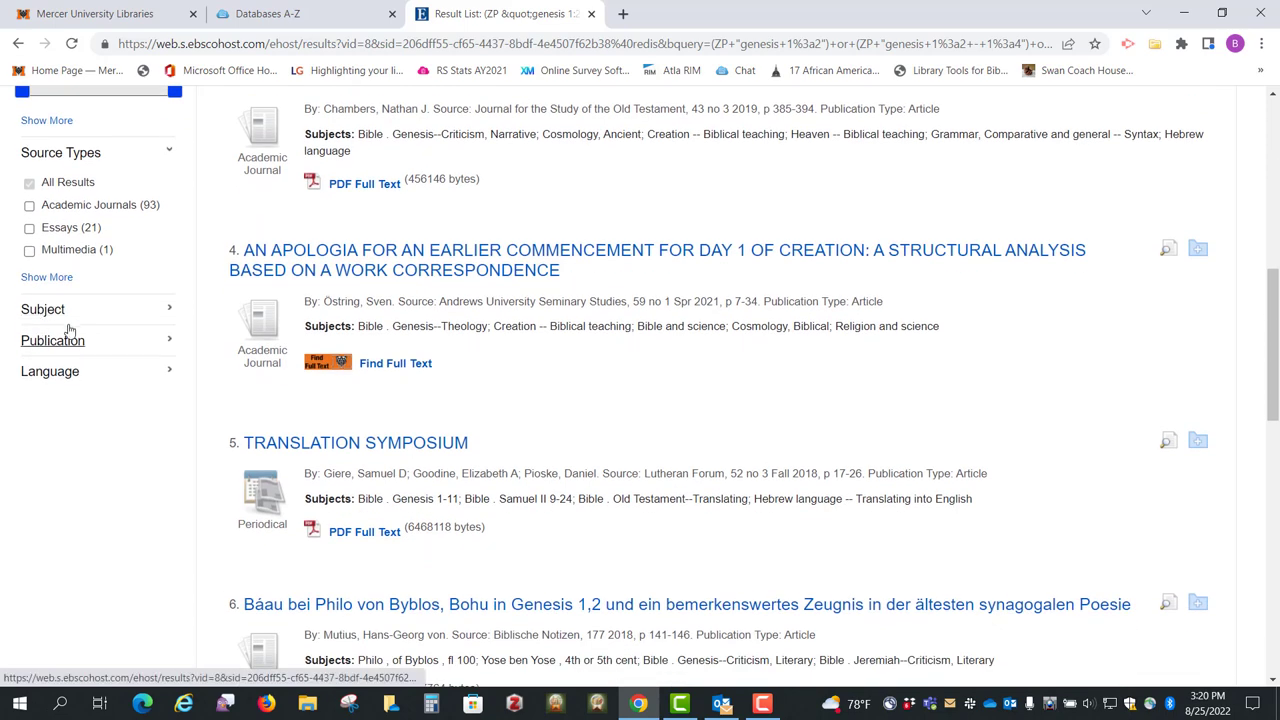
click(50, 372)
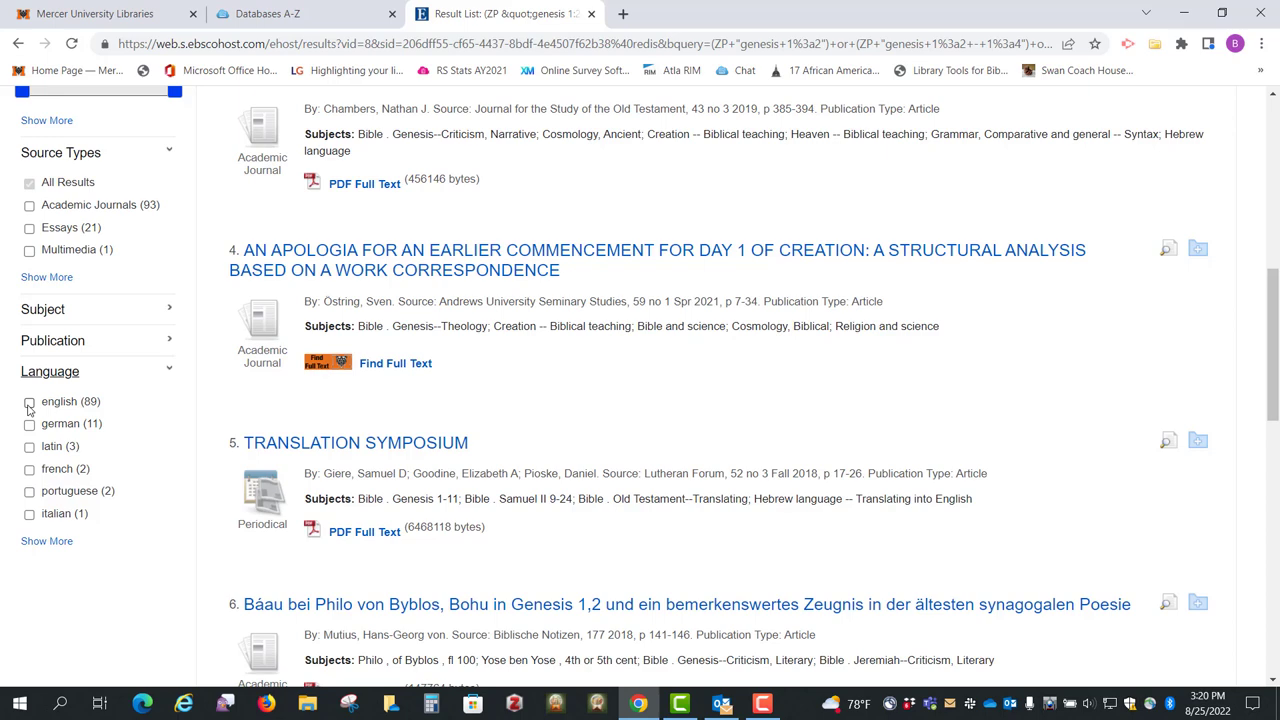
click(29, 404)
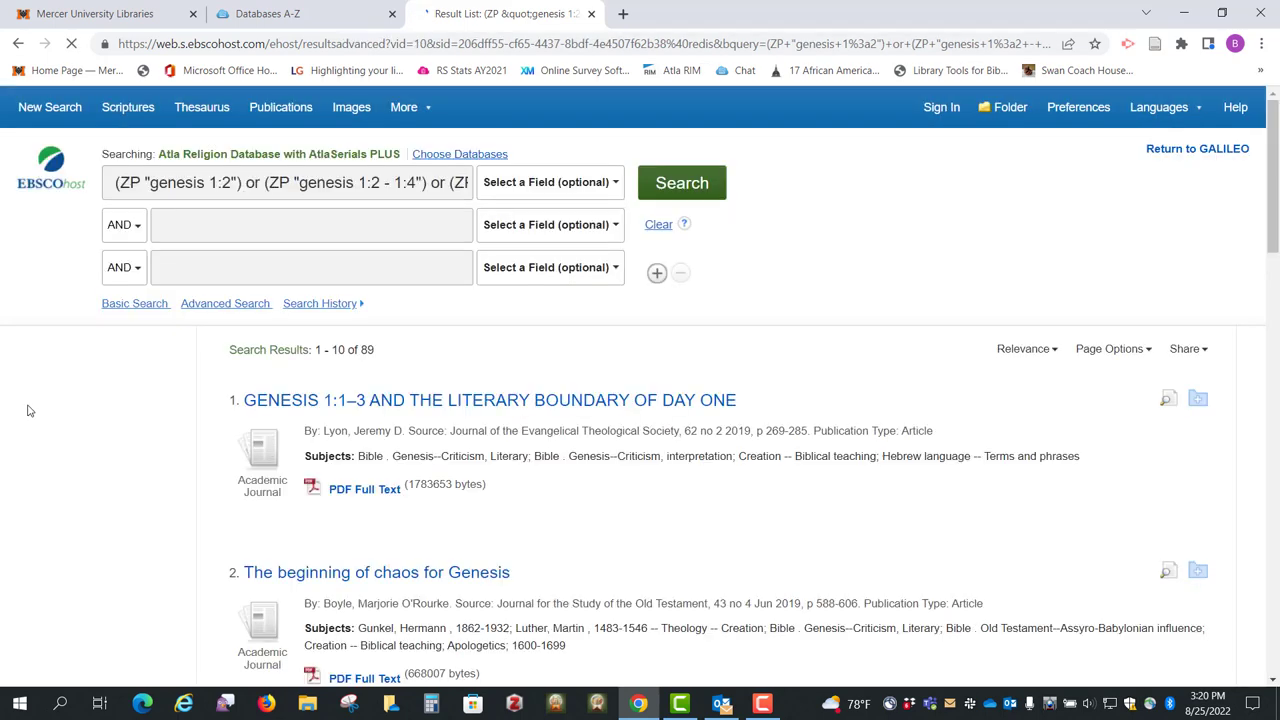
drag(360, 350, 388, 359)
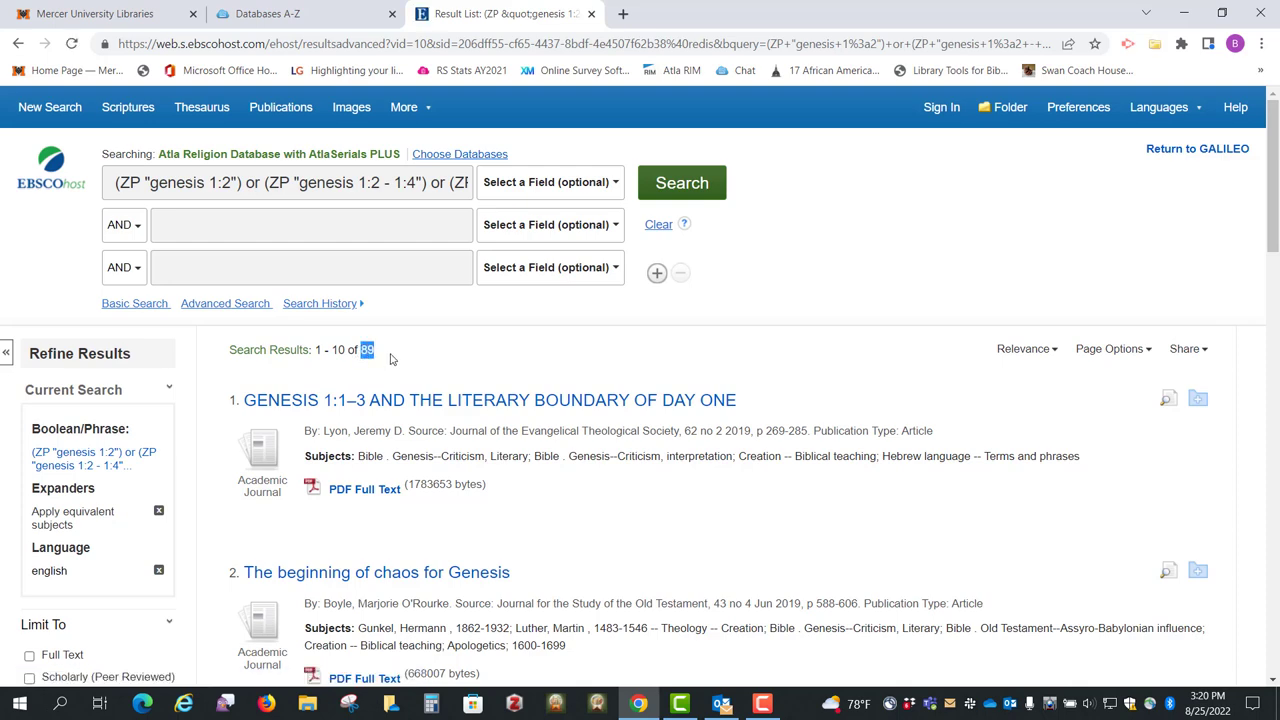
Open the detailed record of "Genesis 1:1–3 and the Literary Boundary of Day One" and examine its Scripture Citation field
scroll(380, 372, down, 1)
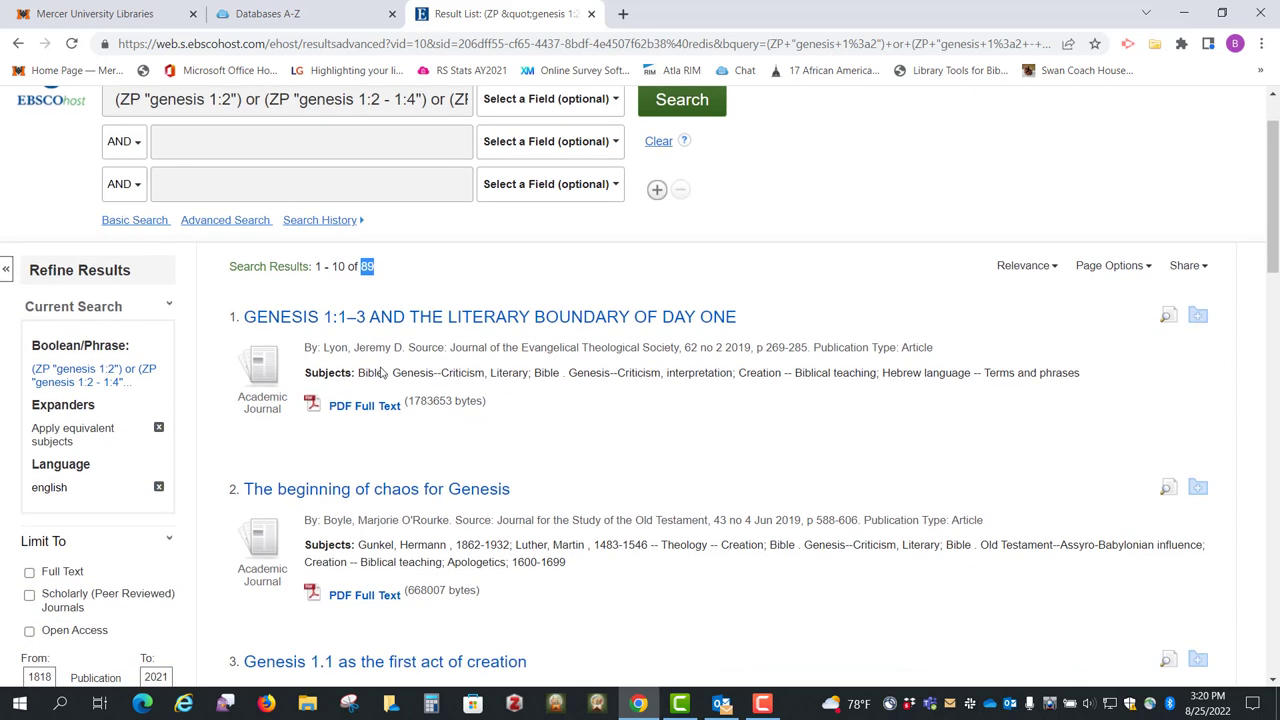
click(350, 318)
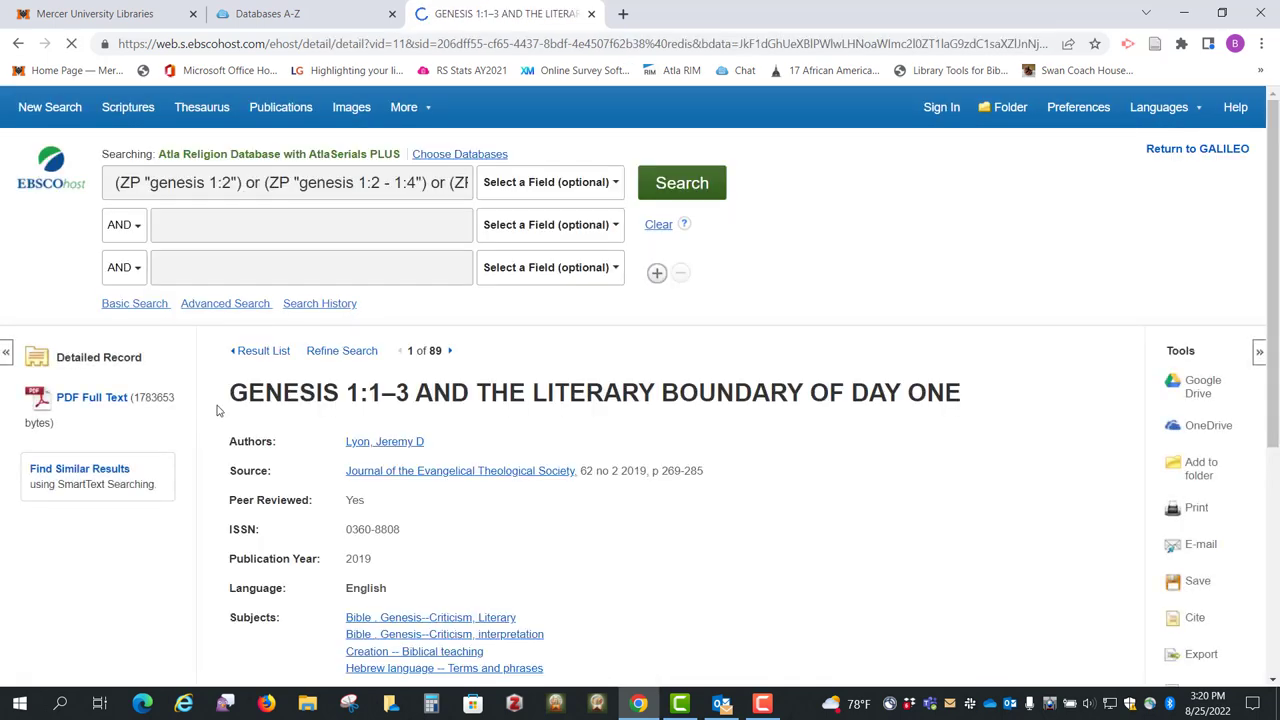
scroll(220, 400, down, 4)
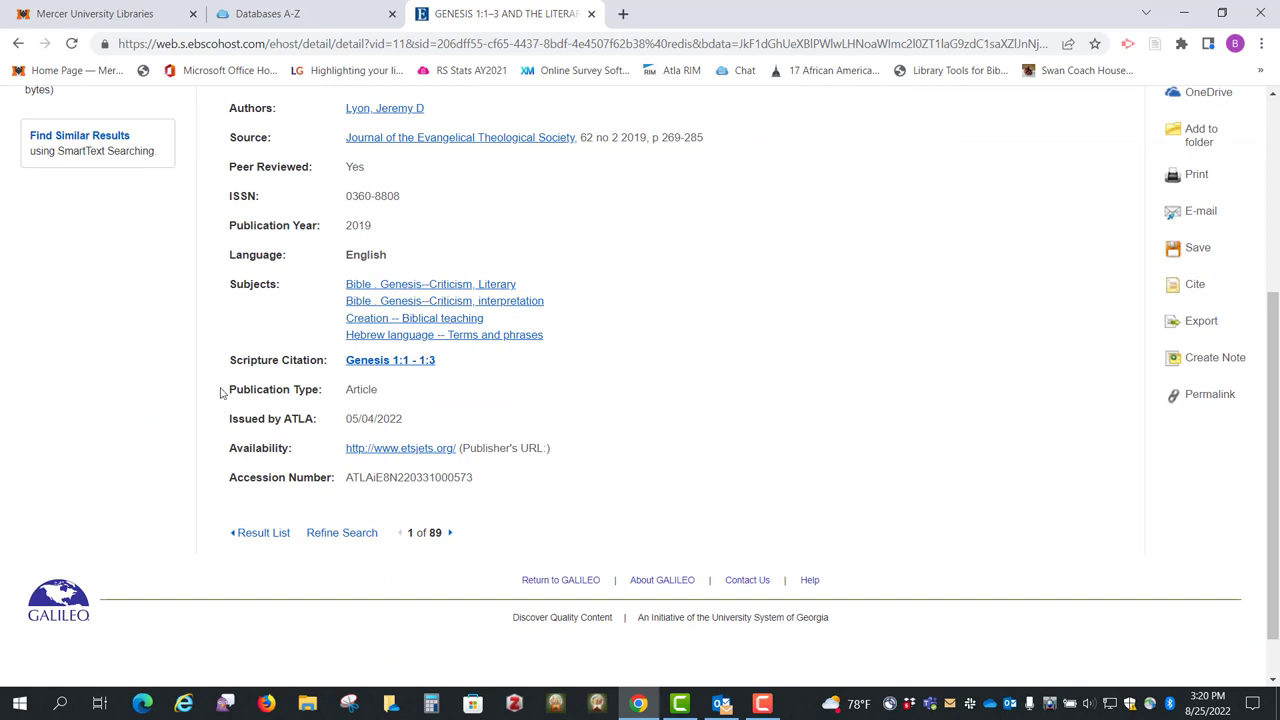
drag(320, 362, 226, 366)
click(224, 366)
triple_click(229, 365)
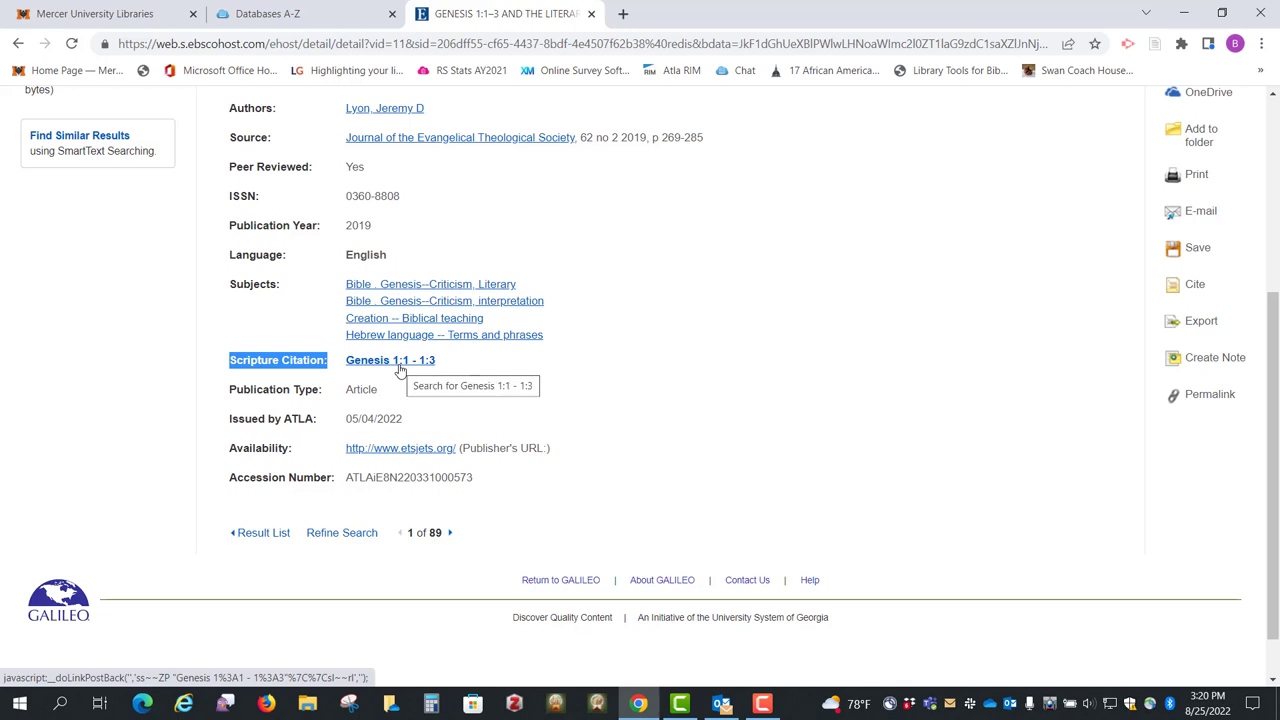
scroll(399, 370, up, 3)
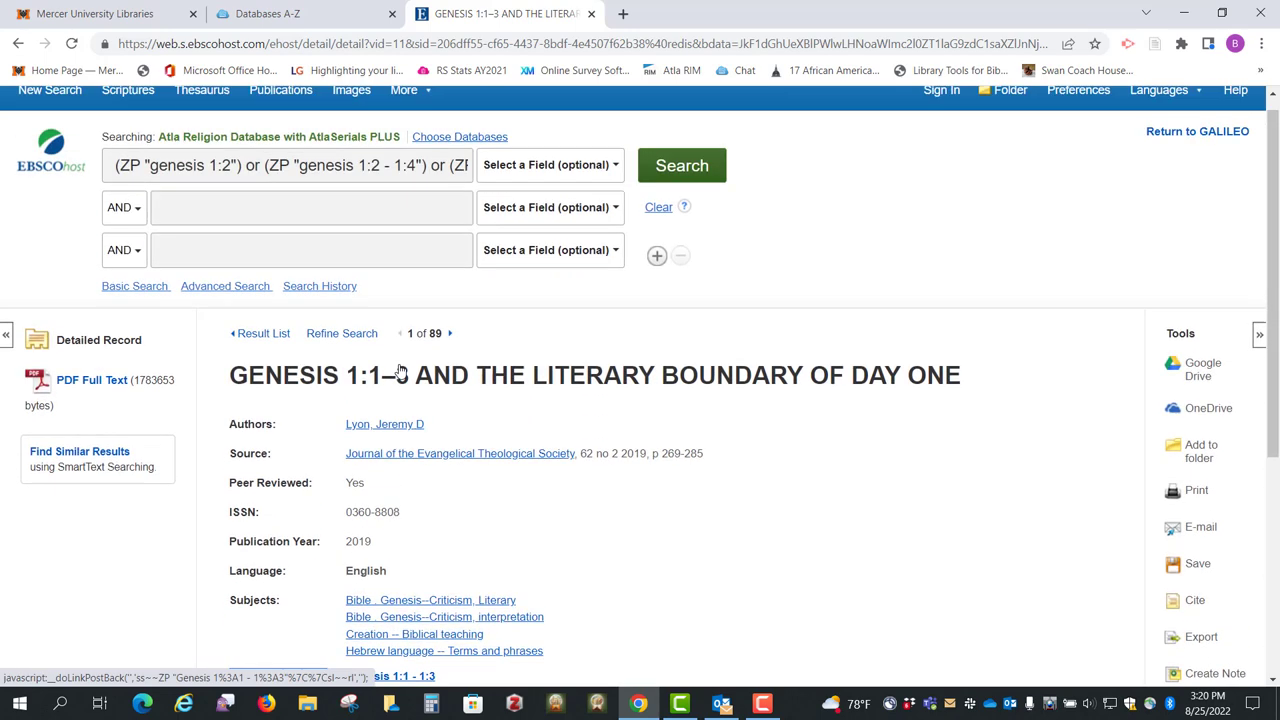